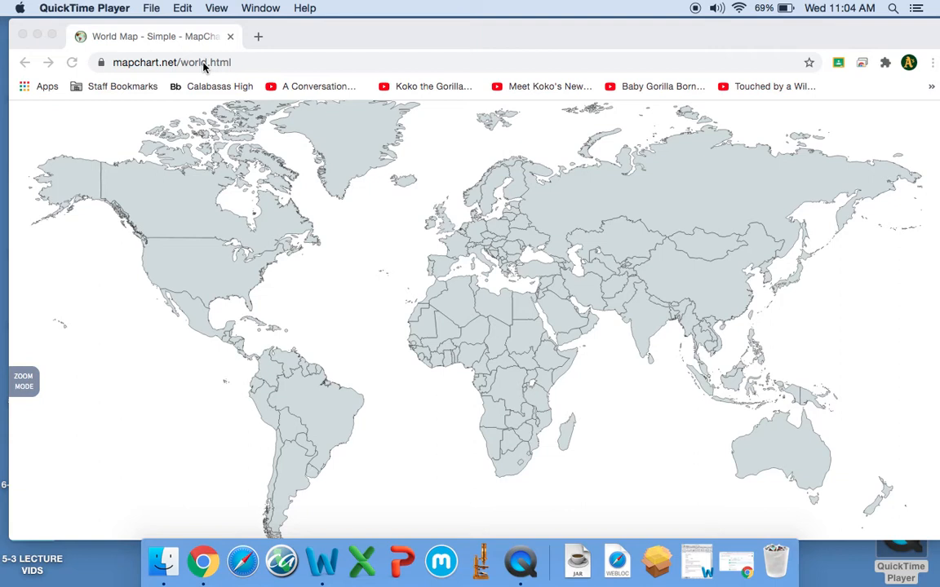
# Step: Expand the browser window to full screen and bring the whole blank world map into view
pyautogui.click(52, 35)
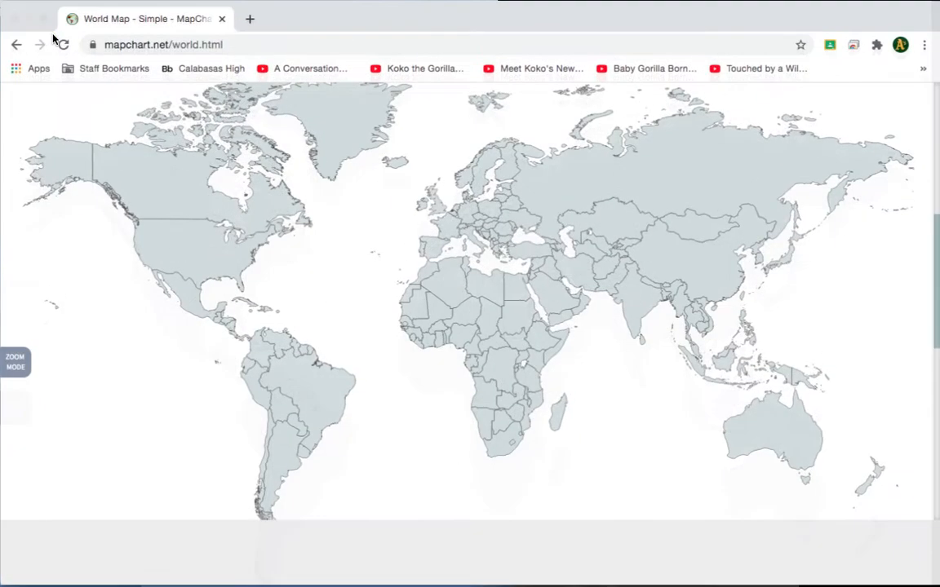
pyautogui.scroll(-1, 258, 229)
pyautogui.scroll(1, 259, 229)
pyautogui.scroll(-1, 258, 229)
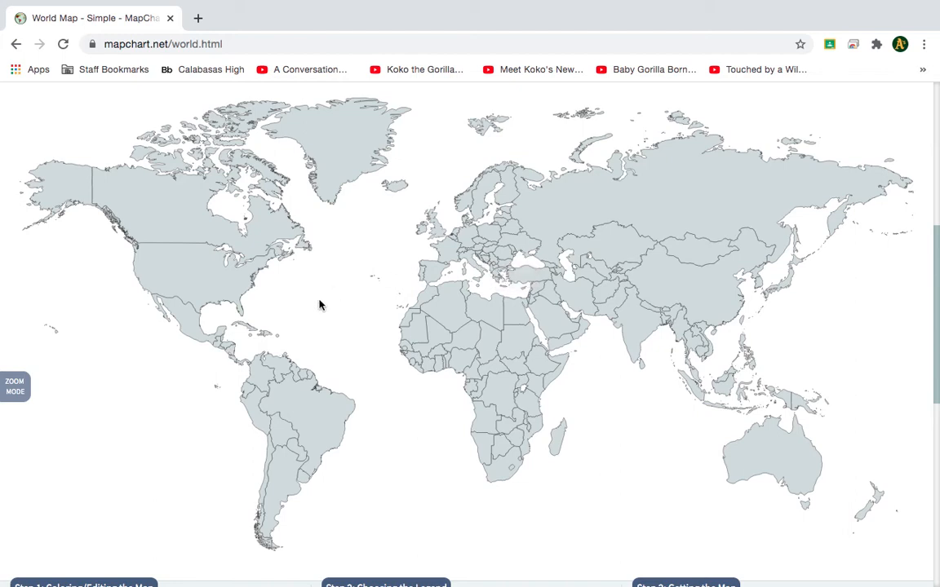
# Step: Try the map's zoom mode by zooming in and out around Africa and the Indian Ocean, and exit it
pyautogui.click(21, 394)
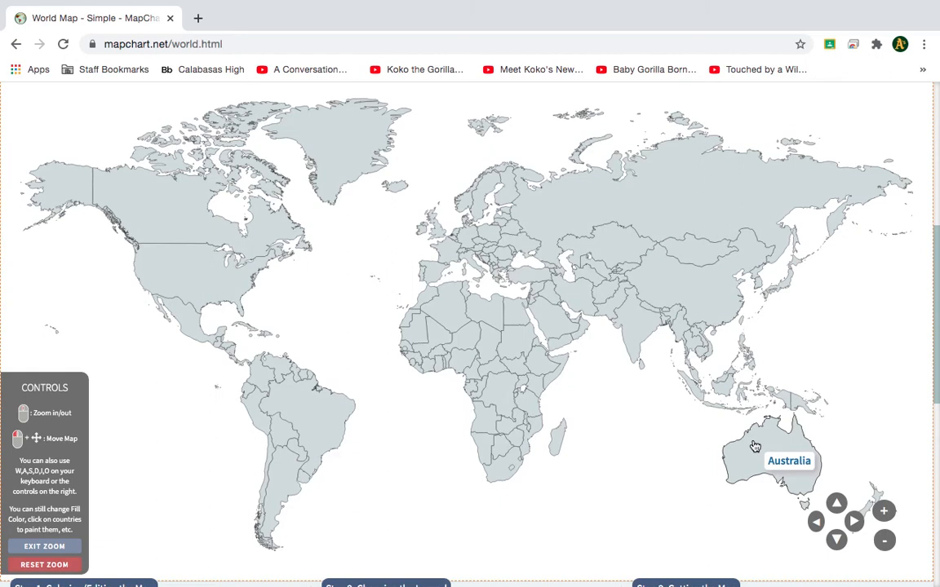
pyautogui.click(884, 510)
pyautogui.click(884, 510)
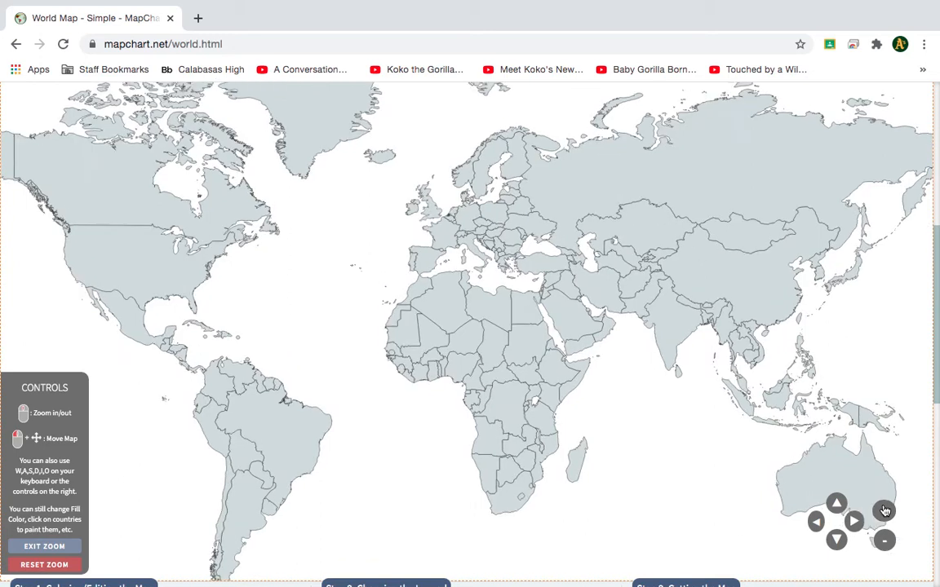
pyautogui.click(884, 510)
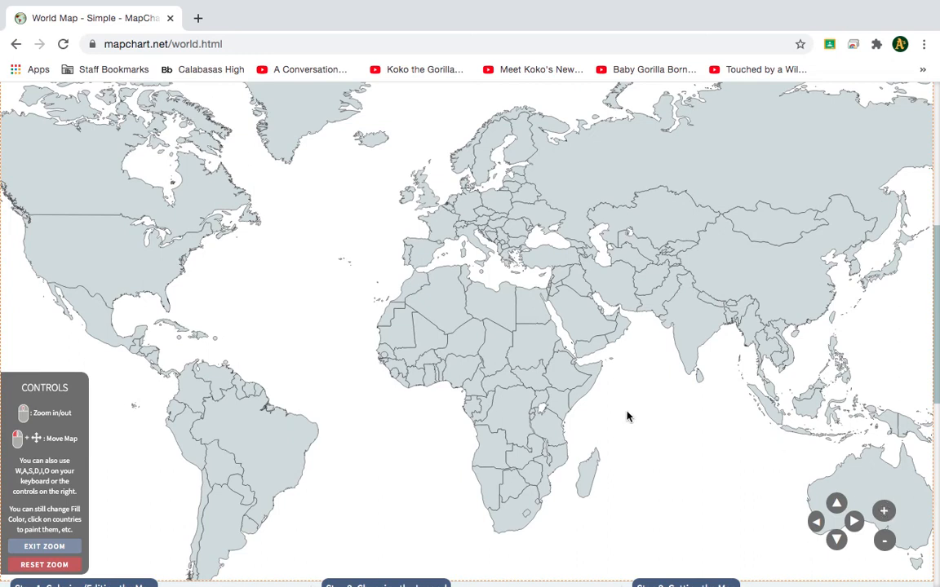
pyautogui.scroll(3, 627, 417)
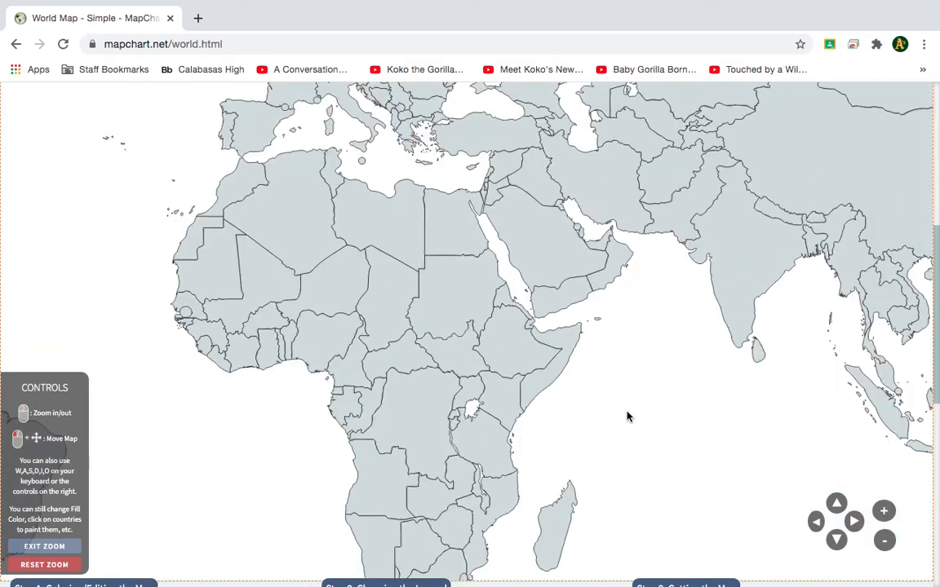
pyautogui.scroll(-3, 627, 417)
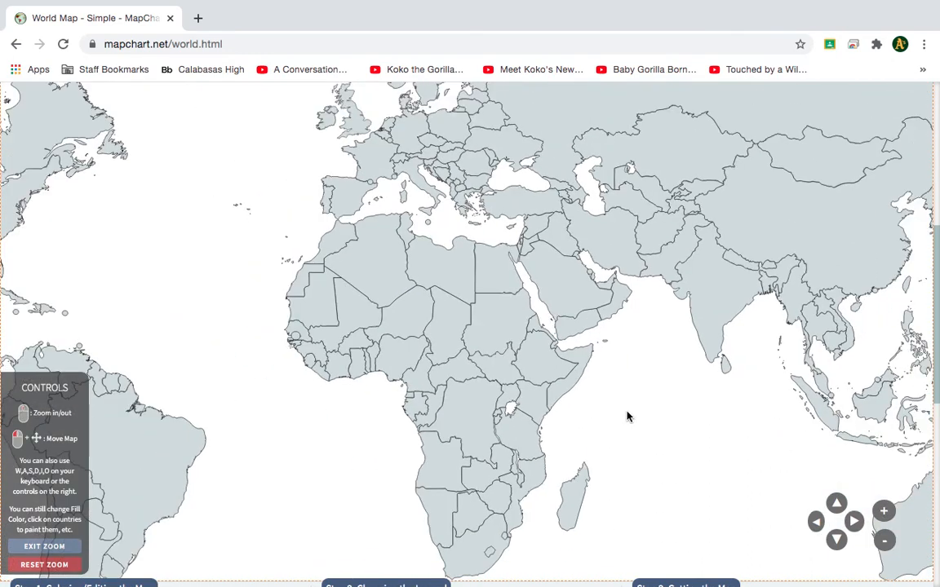
pyautogui.scroll(-3, 626, 417)
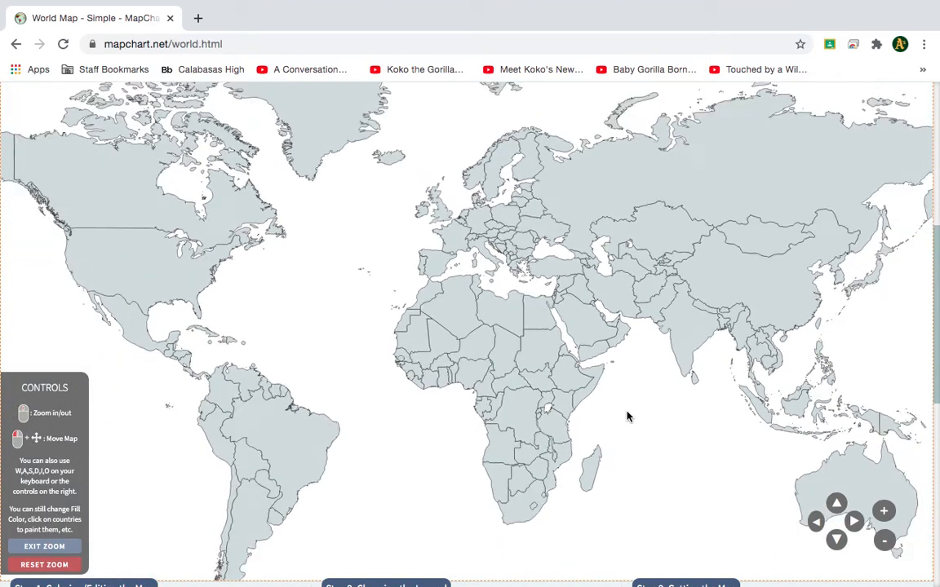
pyautogui.scroll(-1, 626, 417)
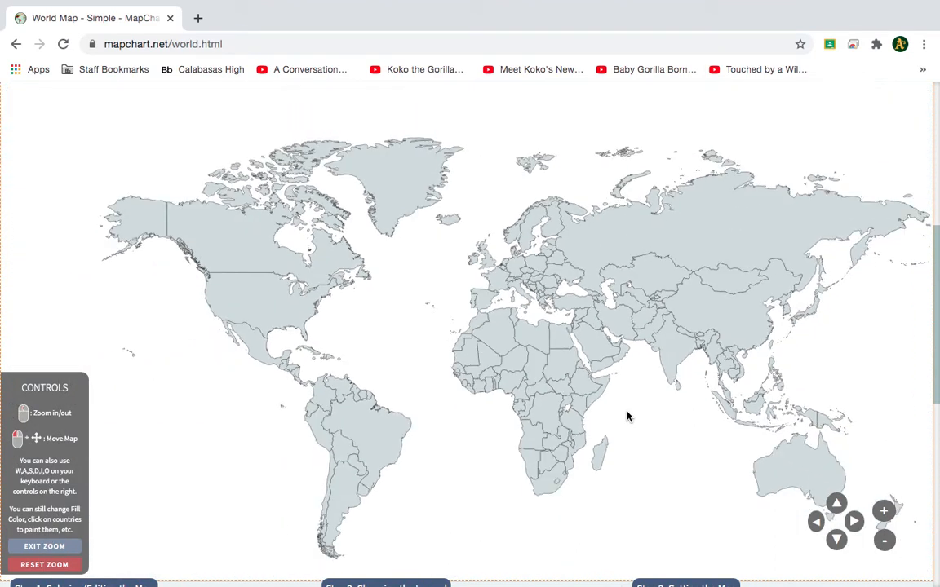
pyautogui.click(58, 552)
# Step: Set the single-selection color to red and look through the available predefined regions without choosing one
pyautogui.scroll(2, 342, 420)
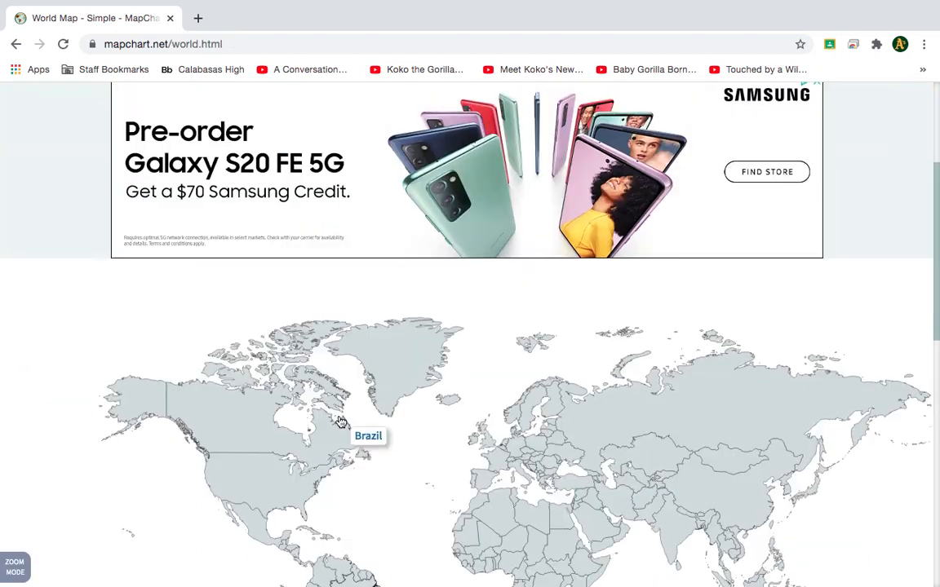
pyautogui.scroll(-3, 341, 422)
pyautogui.scroll(-4, 341, 421)
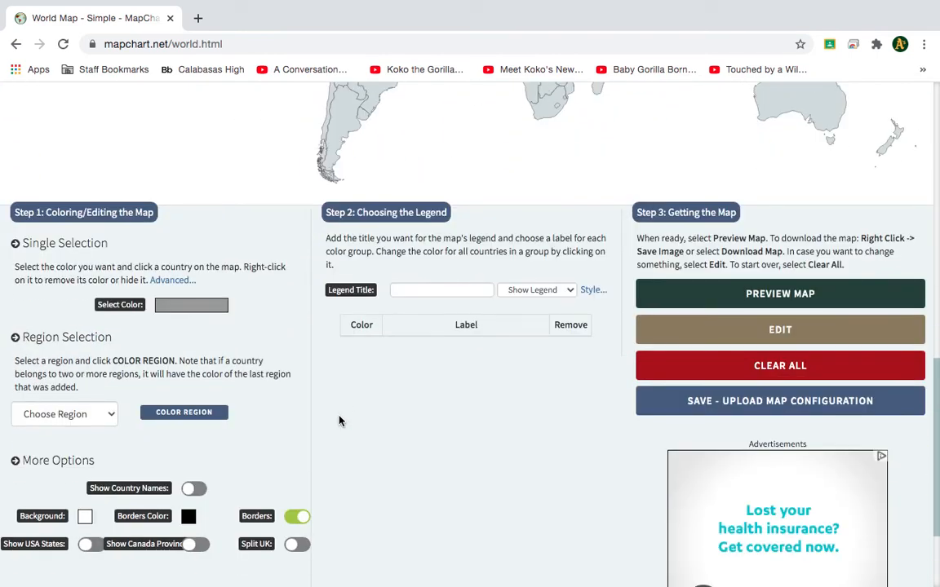
pyautogui.scroll(-2, 341, 421)
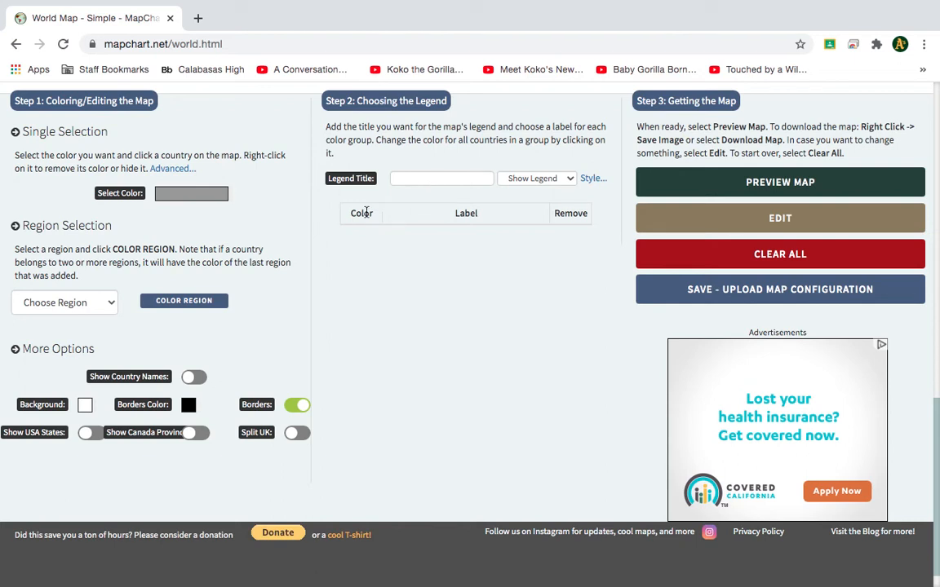
pyautogui.click(204, 201)
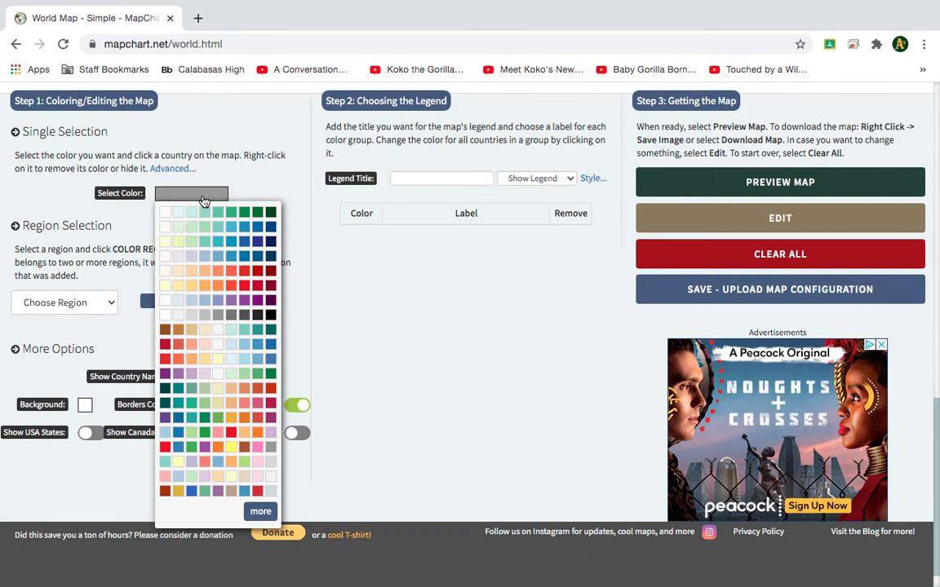
pyautogui.click(166, 358)
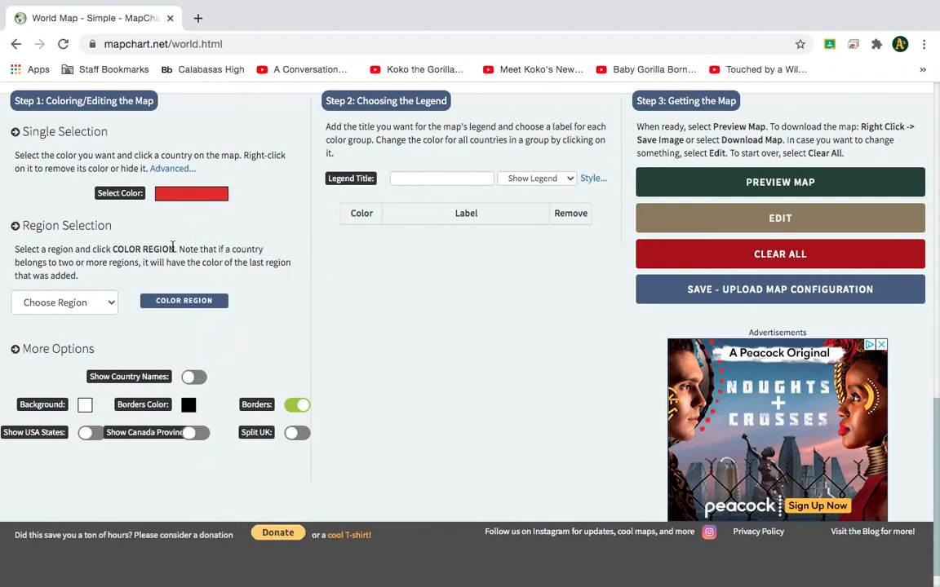
pyautogui.click(112, 305)
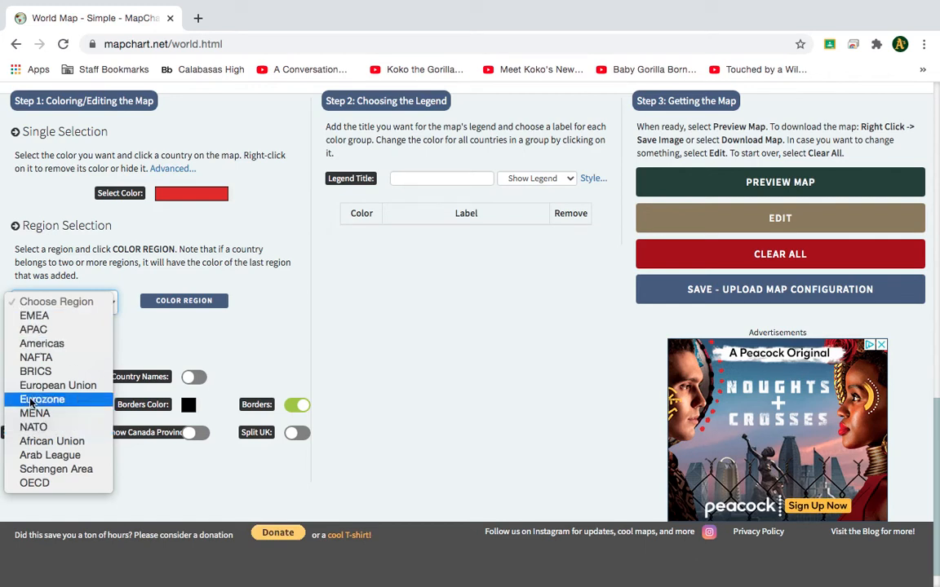
pyautogui.click(87, 263)
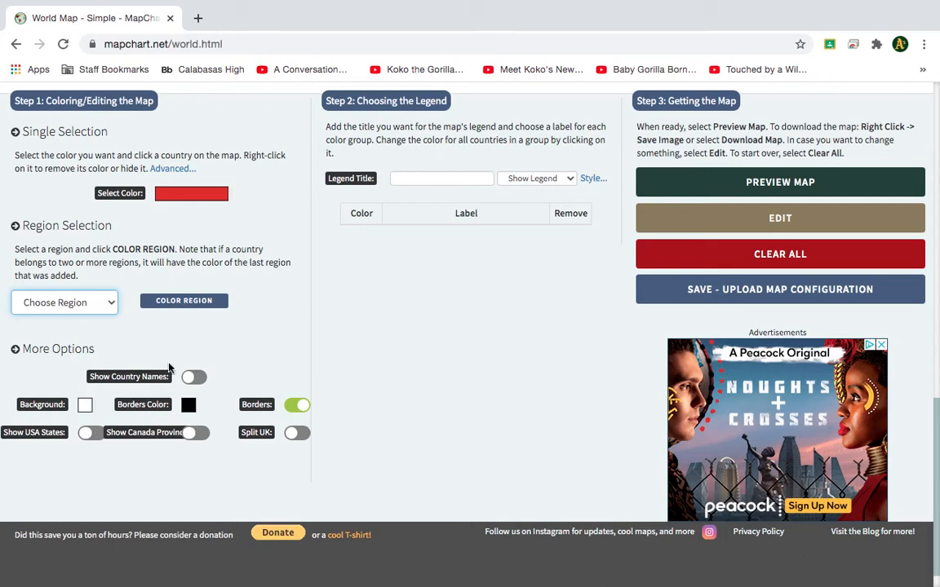
# Step: Turn on the display of country names and check the labels on the world map
pyautogui.click(190, 378)
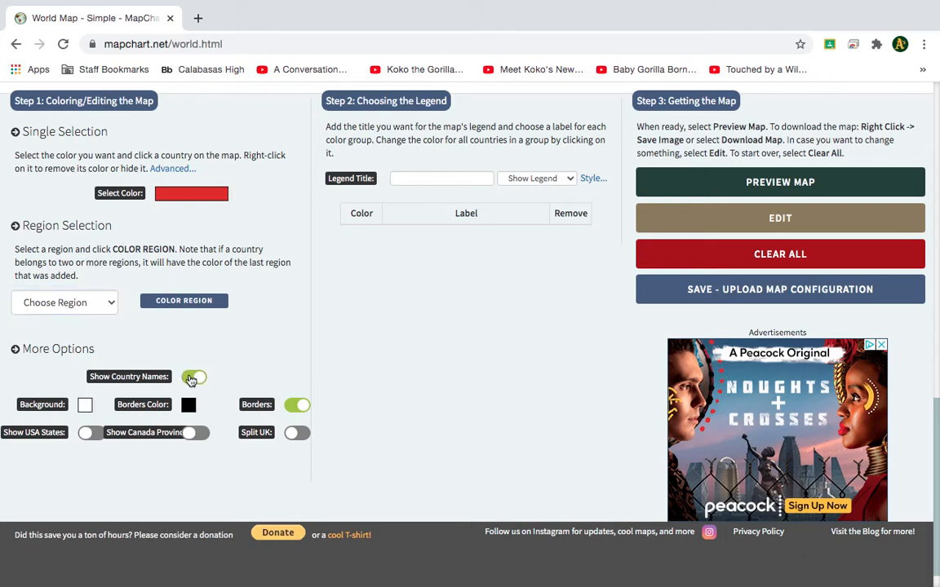
pyautogui.scroll(-1, 315, 283)
pyautogui.scroll(2, 315, 279)
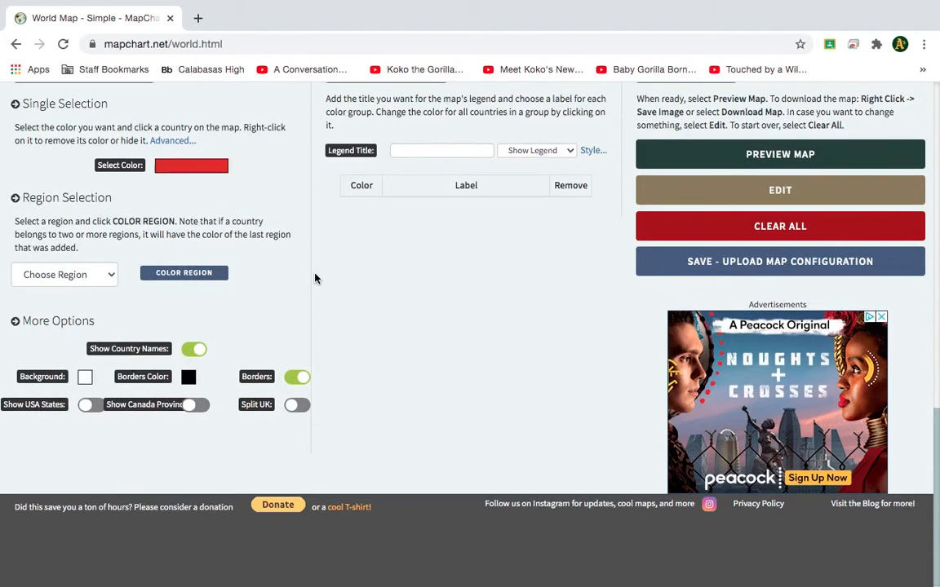
pyautogui.scroll(5, 315, 279)
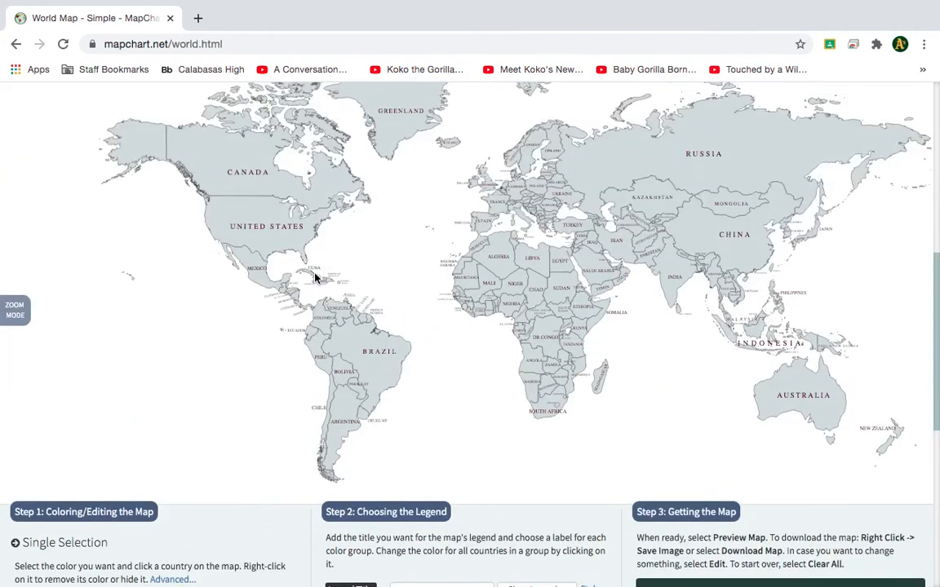
pyautogui.scroll(1, 316, 279)
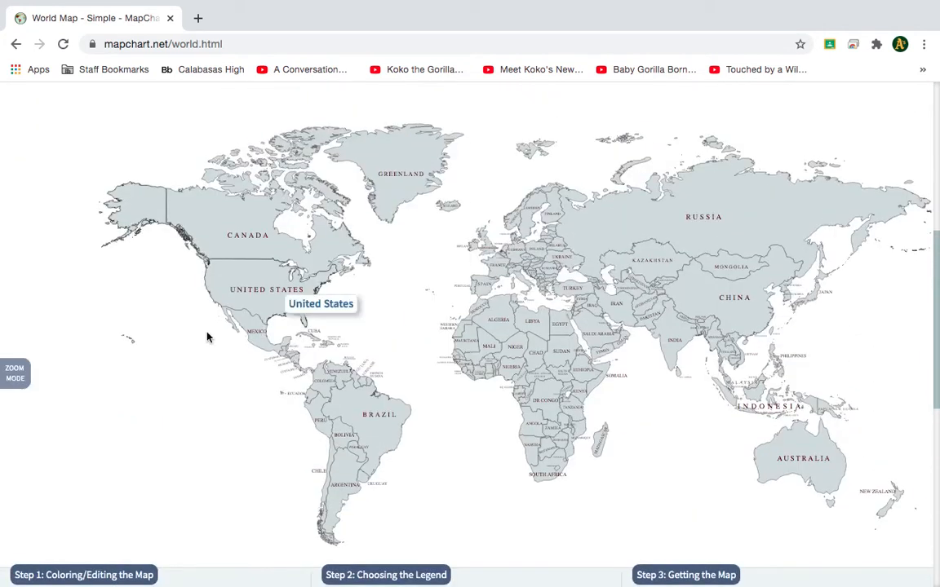
pyautogui.scroll(-5, 180, 363)
pyautogui.scroll(-2, 180, 363)
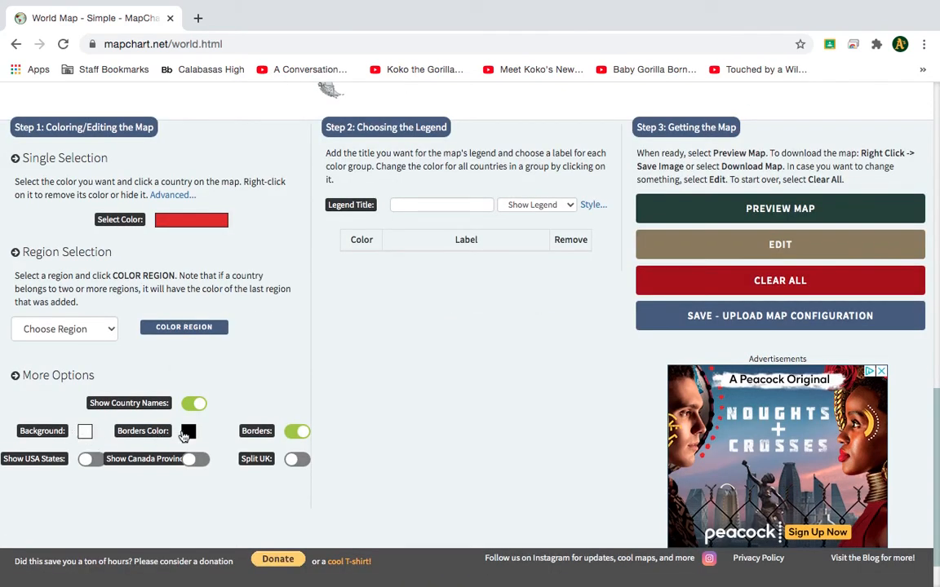
# Step: Switch the country borders off and on to compare the effect, leaving them turned off
pyautogui.scroll(3, 288, 437)
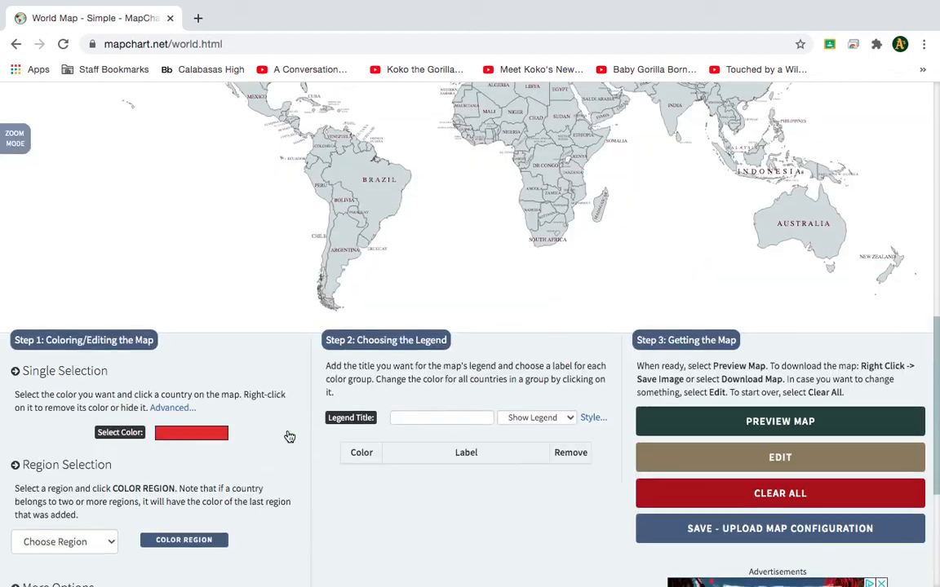
pyautogui.scroll(-1, 287, 436)
pyautogui.scroll(-1, 287, 437)
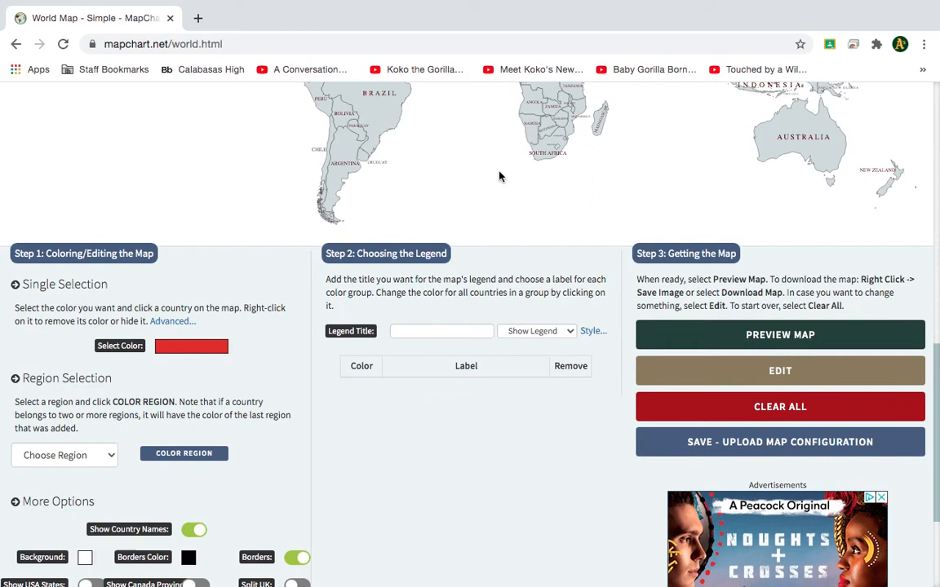
pyautogui.click(295, 558)
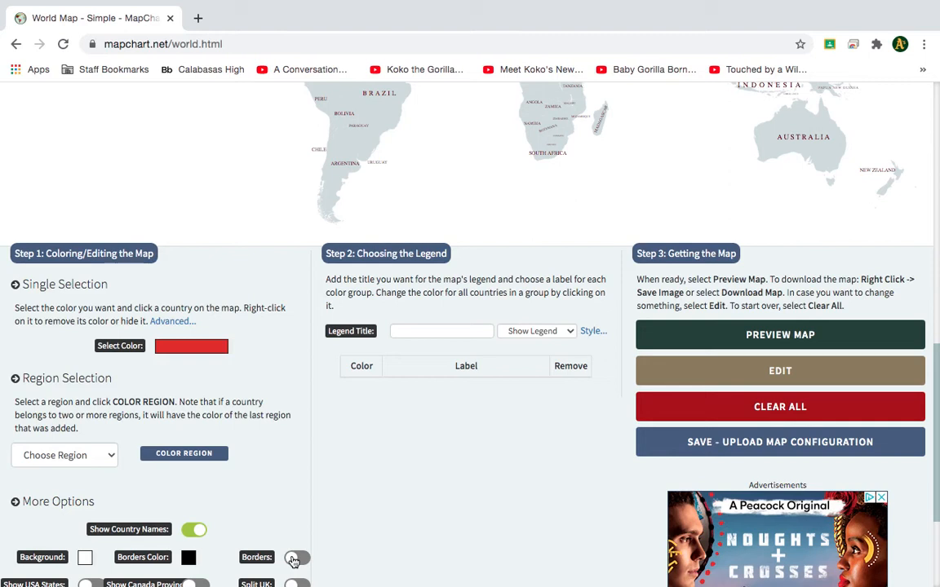
pyautogui.click(293, 560)
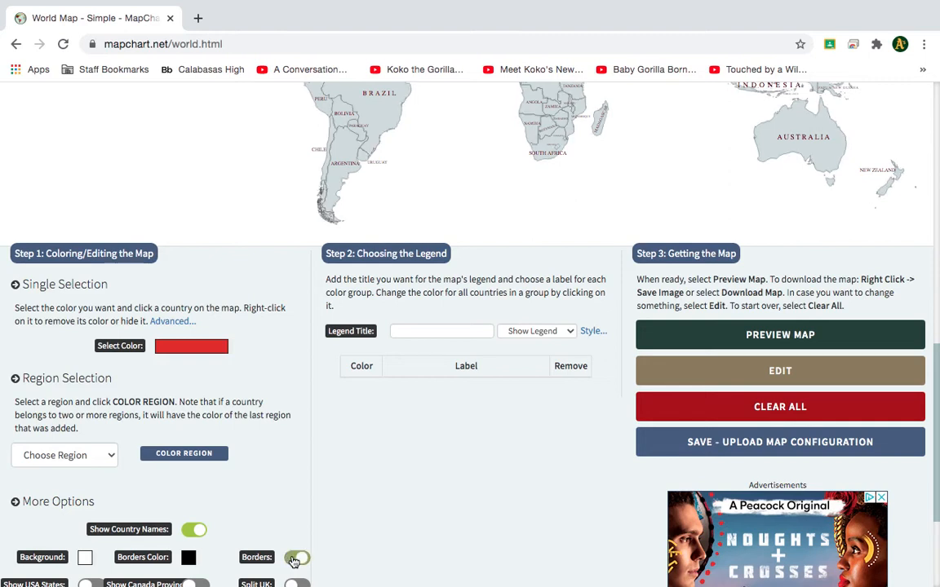
pyautogui.click(293, 560)
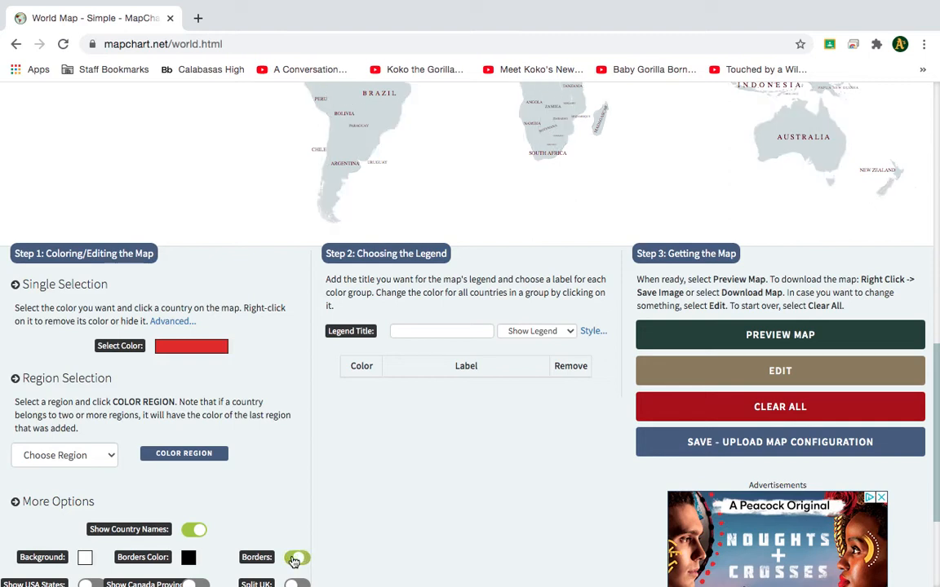
pyautogui.click(294, 560)
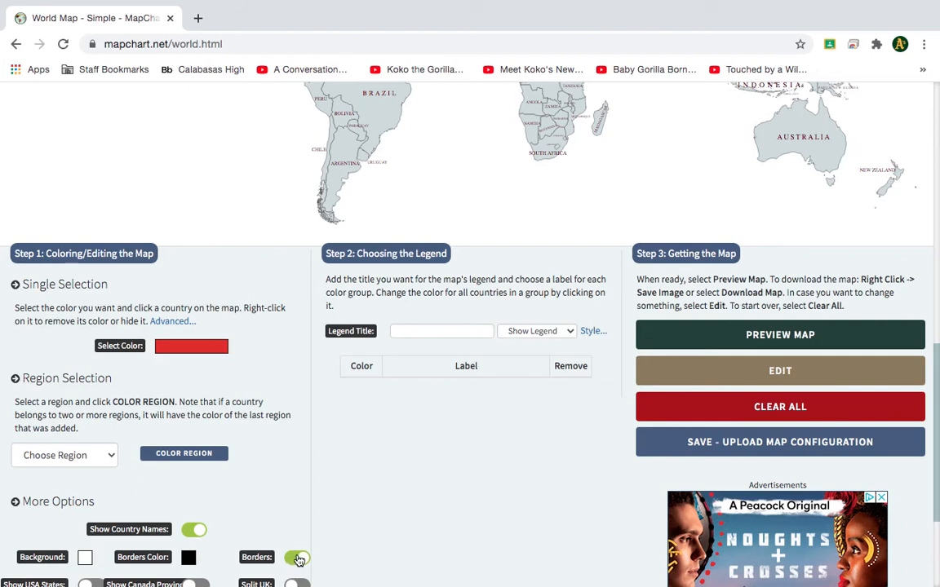
pyautogui.click(299, 560)
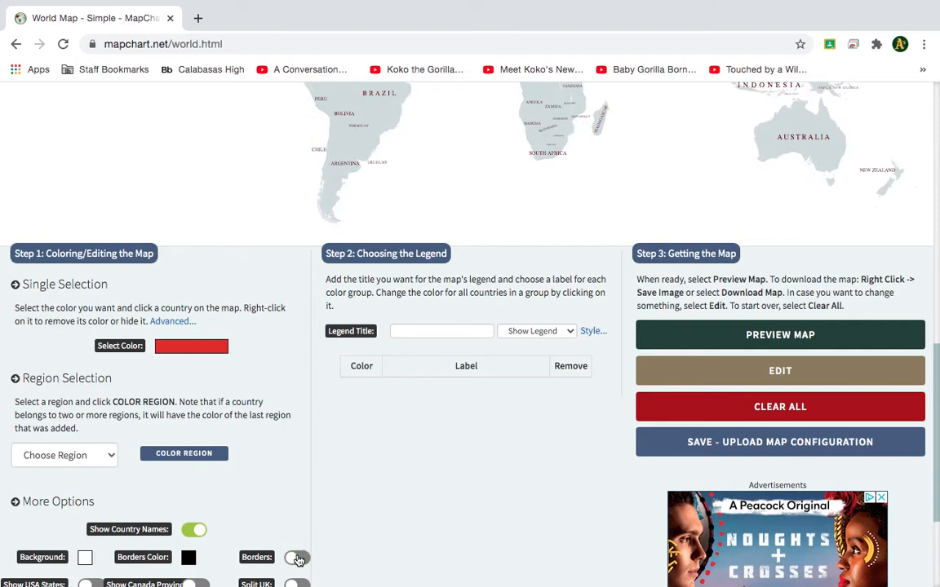
# Step: Examine the world map with its country names and without borders, along with the editing options below it
pyautogui.moveTo(305, 298)
pyautogui.mouseDown()
pyautogui.moveTo(314, 321)
pyautogui.moveTo(310, 308)
pyautogui.mouseUp()
pyautogui.click(323, 300)
pyautogui.scroll(-1, 324, 301)
pyautogui.scroll(3, 325, 306)
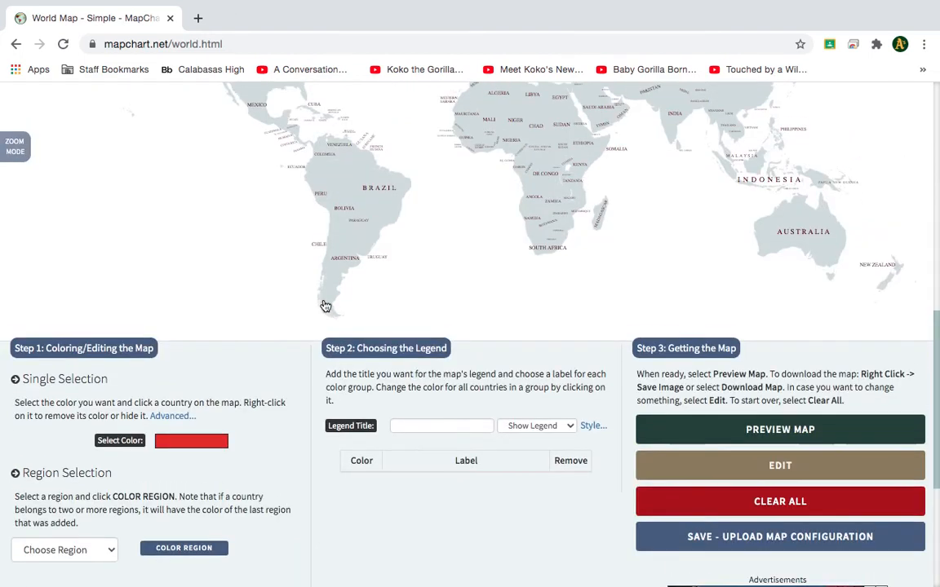
pyautogui.scroll(2, 325, 306)
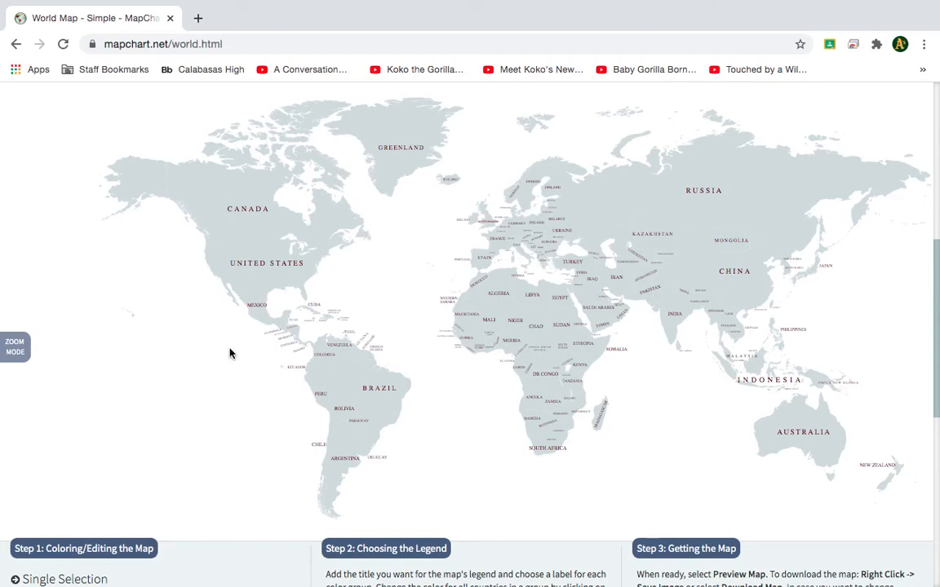
pyautogui.scroll(1, 230, 353)
pyautogui.scroll(-2, 230, 353)
pyautogui.scroll(-4, 230, 353)
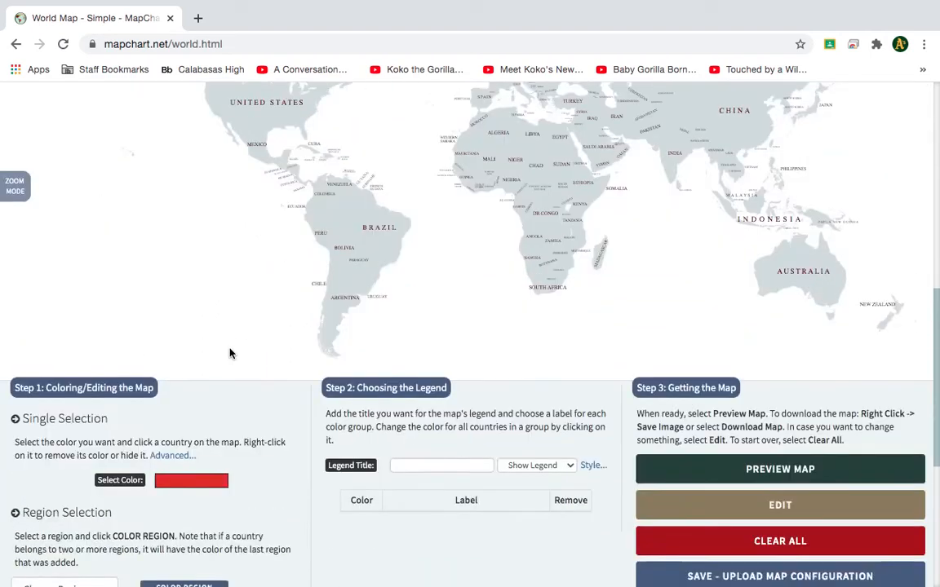
pyautogui.scroll(-2, 272, 392)
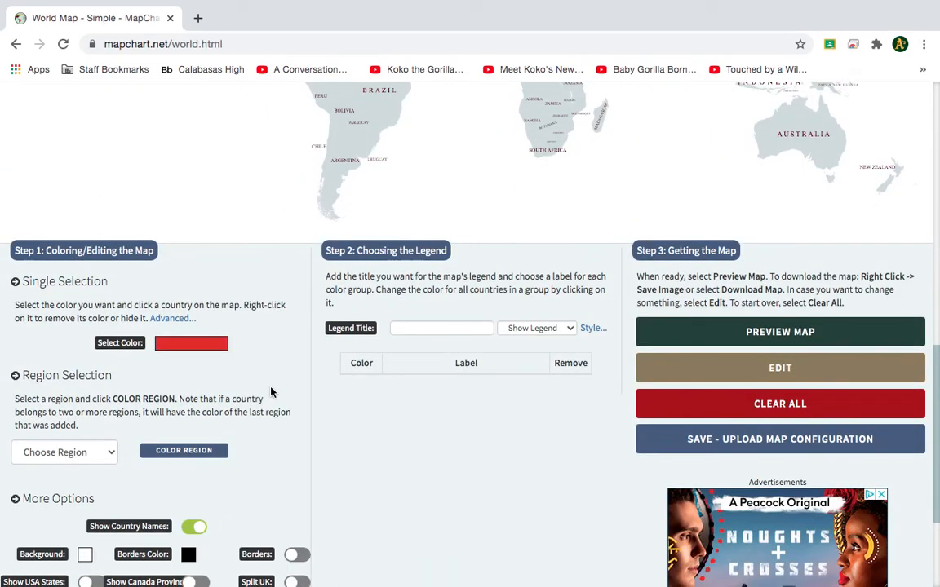
pyautogui.scroll(-3, 272, 393)
pyautogui.scroll(6, 292, 367)
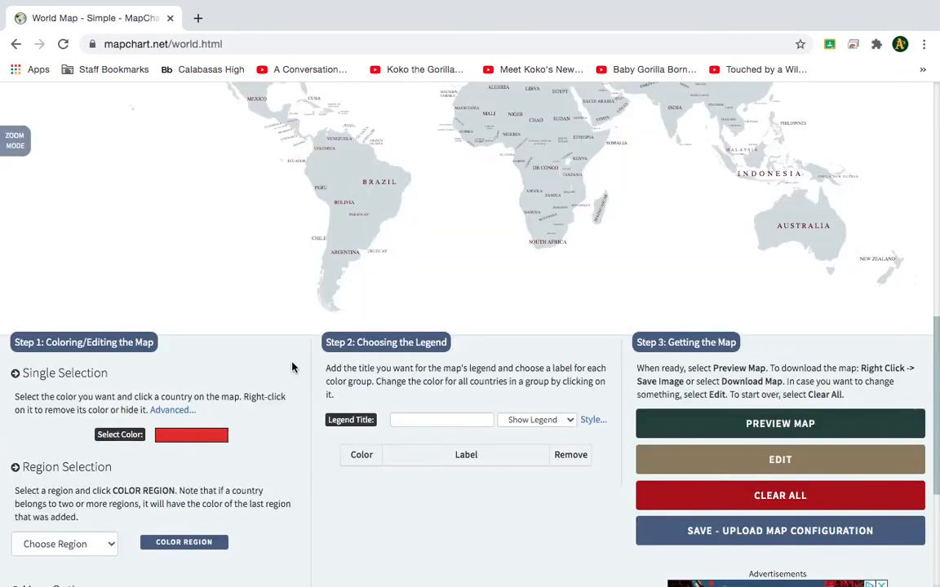
pyautogui.scroll(4, 292, 367)
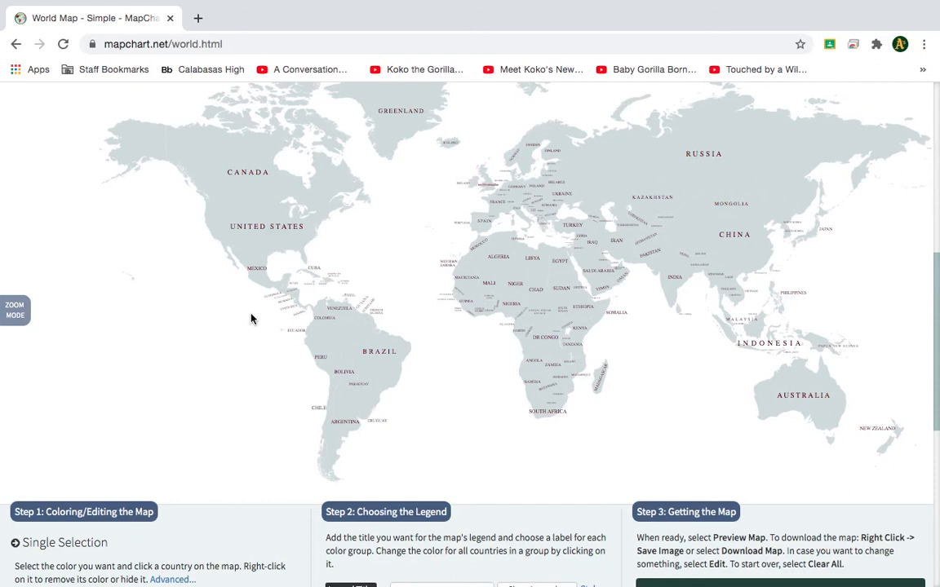
pyautogui.scroll(-5, 252, 319)
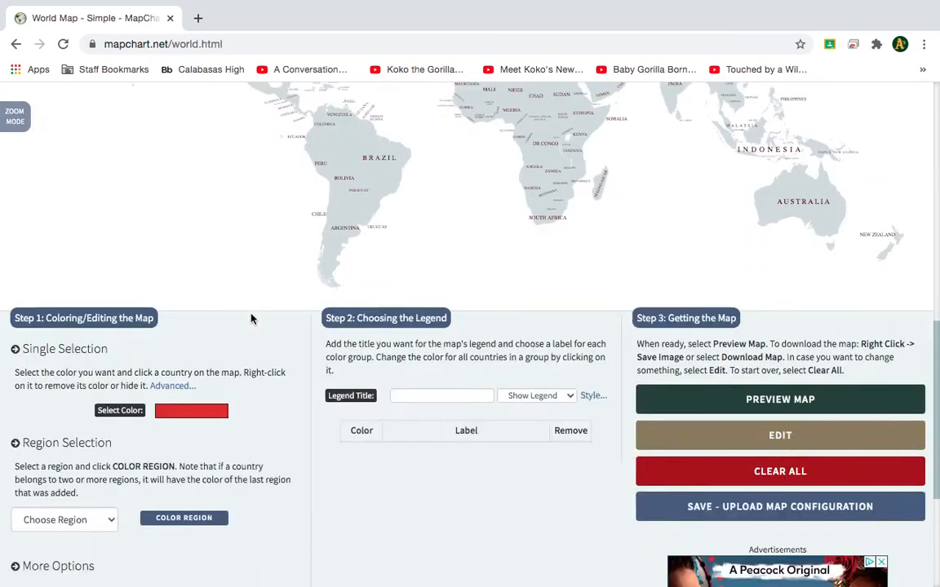
# Step: Color Argentina and Namibia red on the world map
pyautogui.scroll(1, 251, 318)
pyautogui.scroll(-2, 251, 318)
pyautogui.scroll(-2, 251, 318)
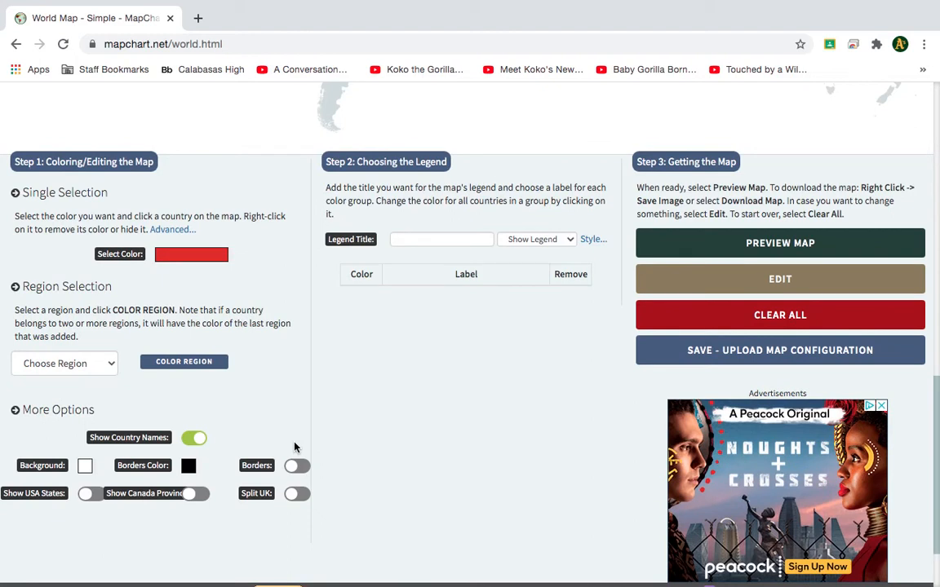
pyautogui.scroll(3, 295, 447)
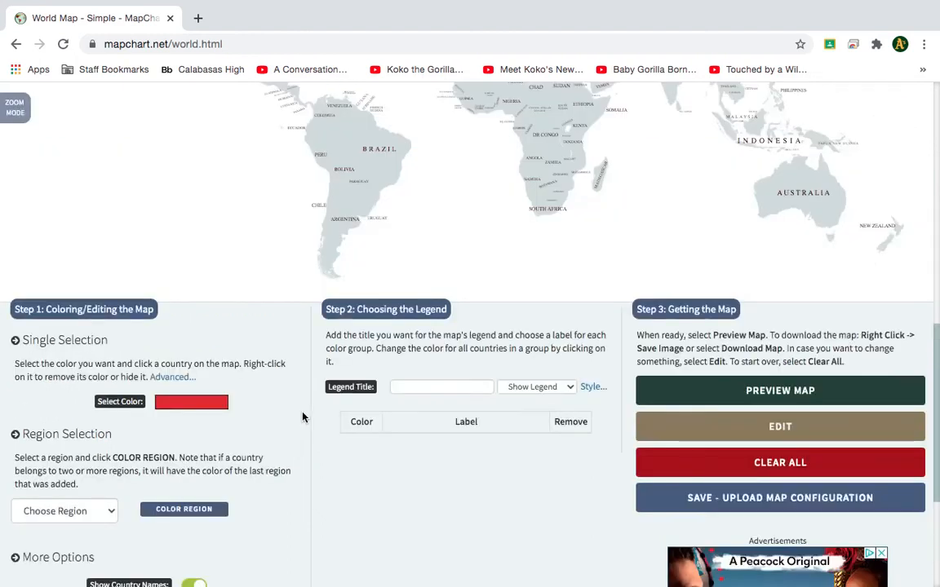
pyautogui.click(347, 225)
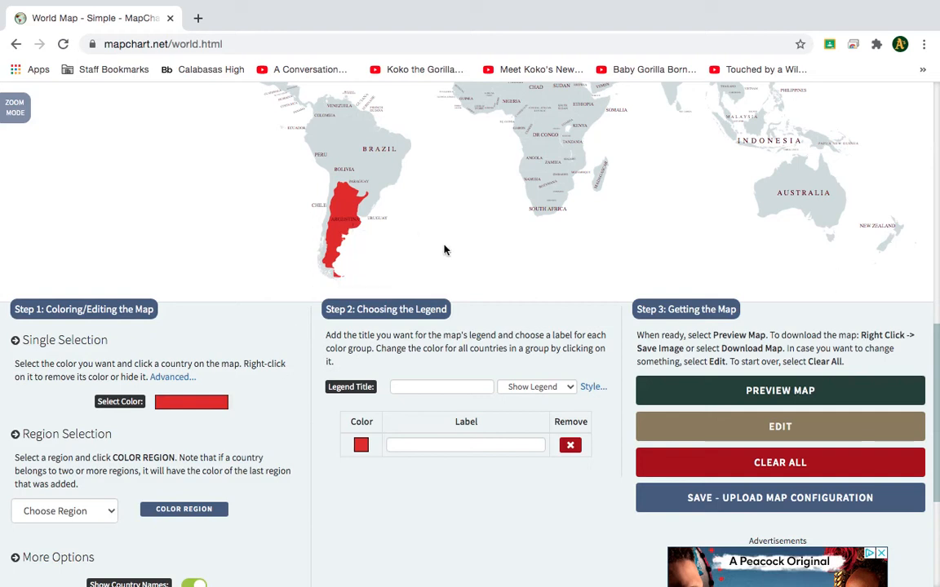
pyautogui.click(535, 183)
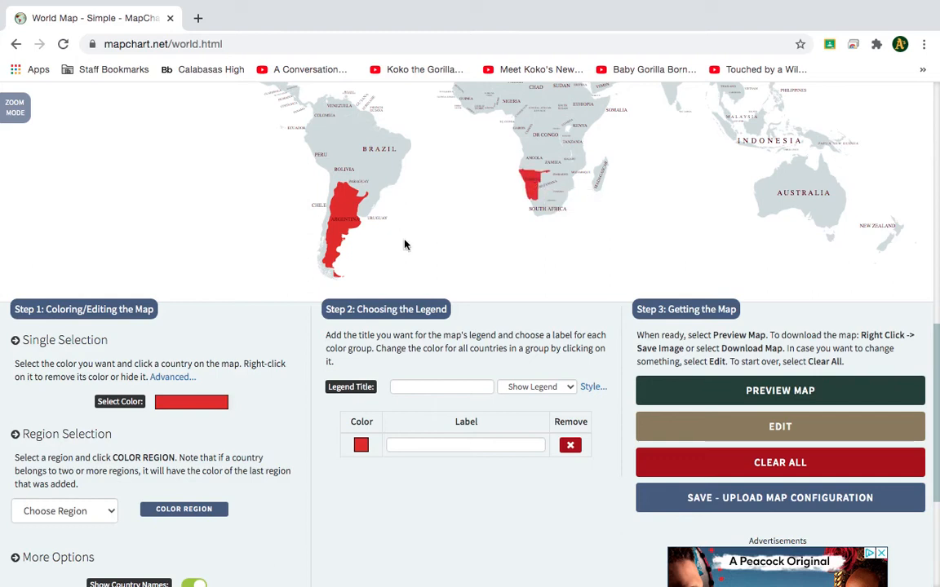
# Step: Turn the country borders back on and check them on the map
pyautogui.scroll(-2, 280, 351)
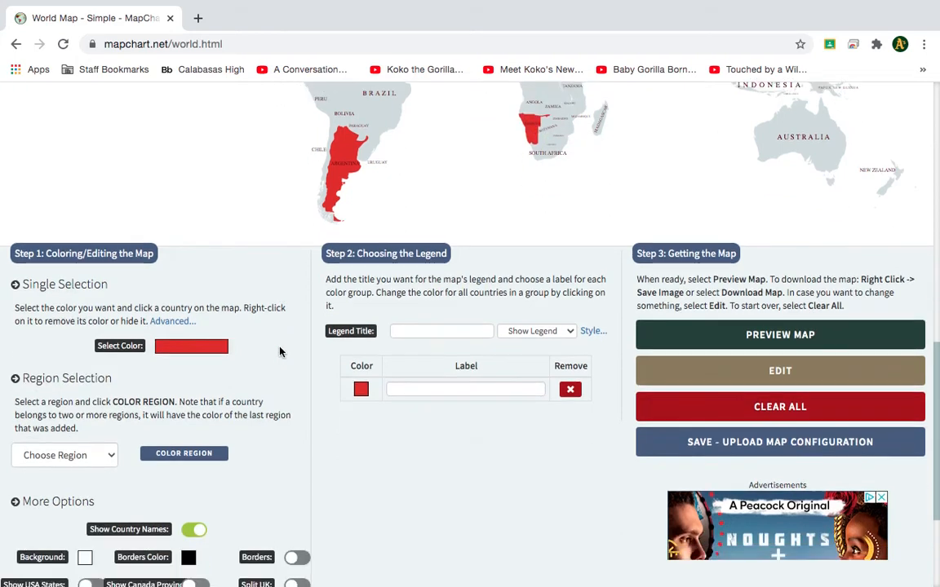
pyautogui.scroll(-2, 280, 352)
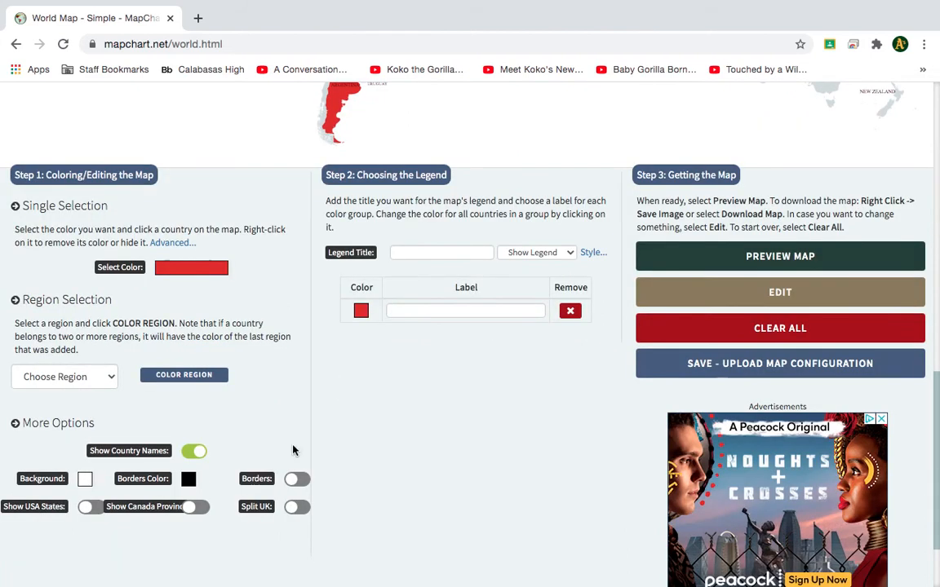
pyautogui.scroll(4, 300, 361)
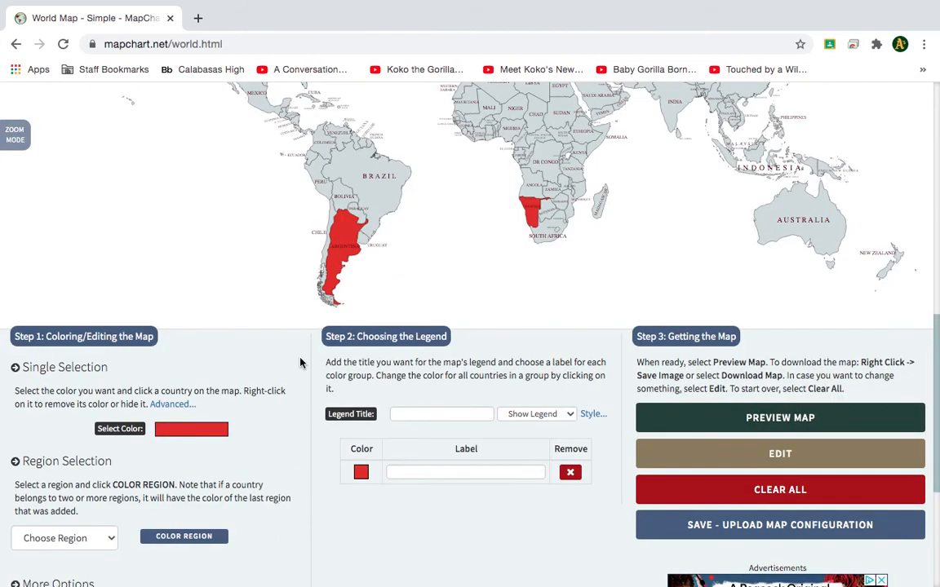
# Step: Turn on the USA states, check their boundaries on the map, and turn them off again
pyautogui.scroll(-3, 300, 363)
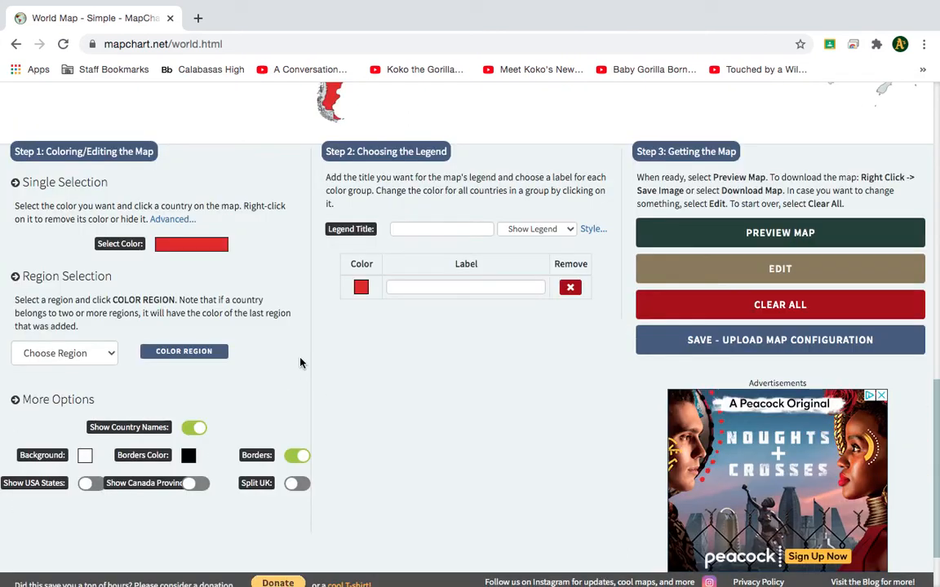
pyautogui.click(90, 484)
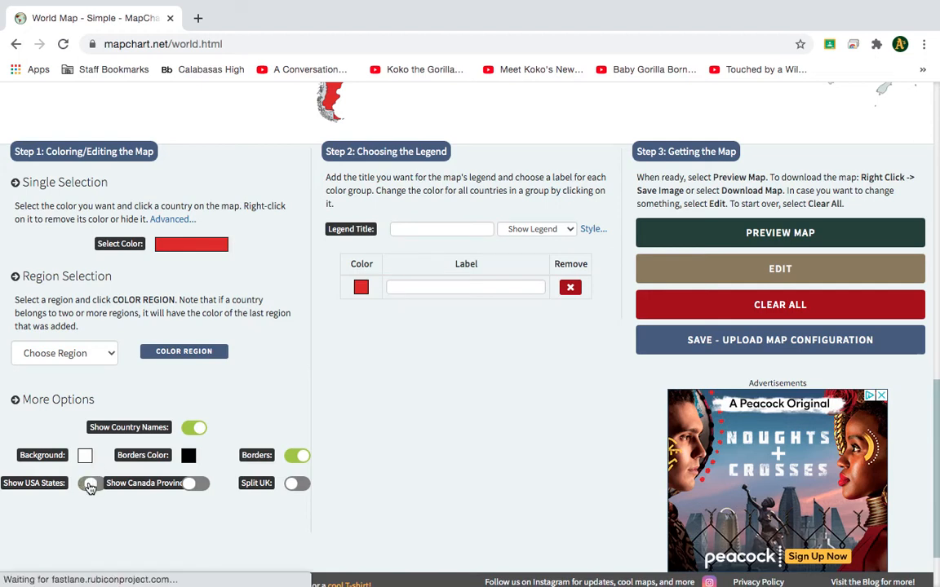
pyautogui.scroll(4, 268, 309)
pyautogui.scroll(1, 268, 308)
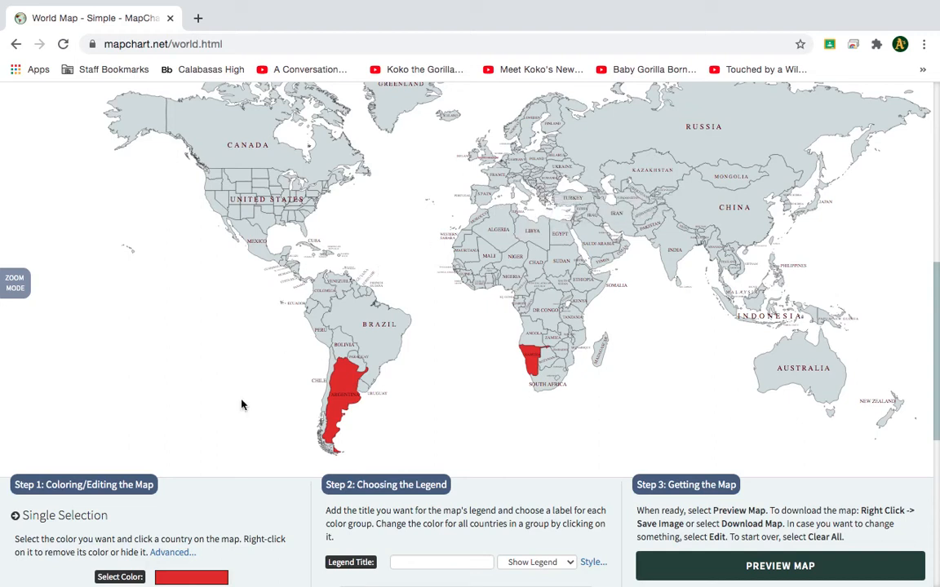
pyautogui.scroll(-3, 218, 434)
pyautogui.scroll(-7, 218, 434)
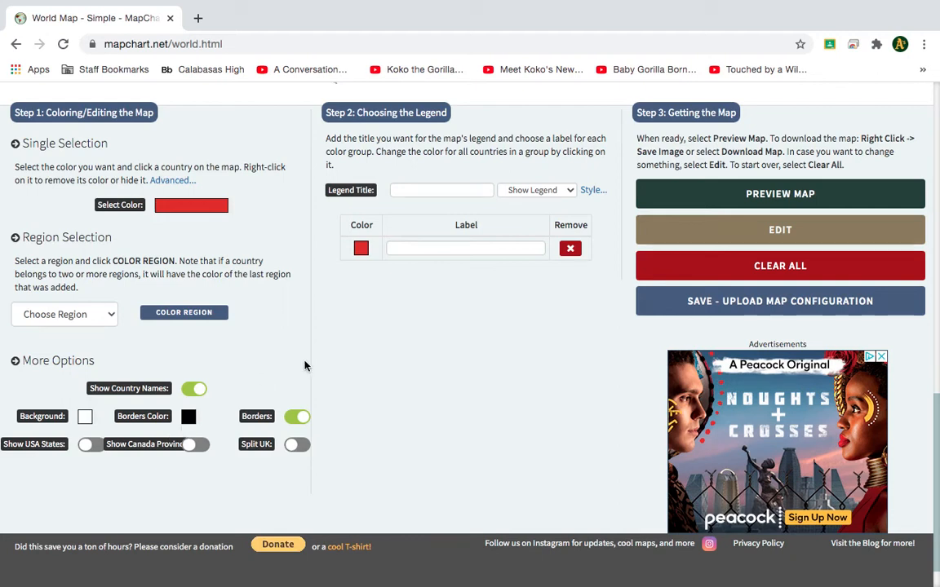
pyautogui.scroll(-1, 304, 366)
pyautogui.scroll(4, 305, 366)
pyautogui.scroll(4, 305, 366)
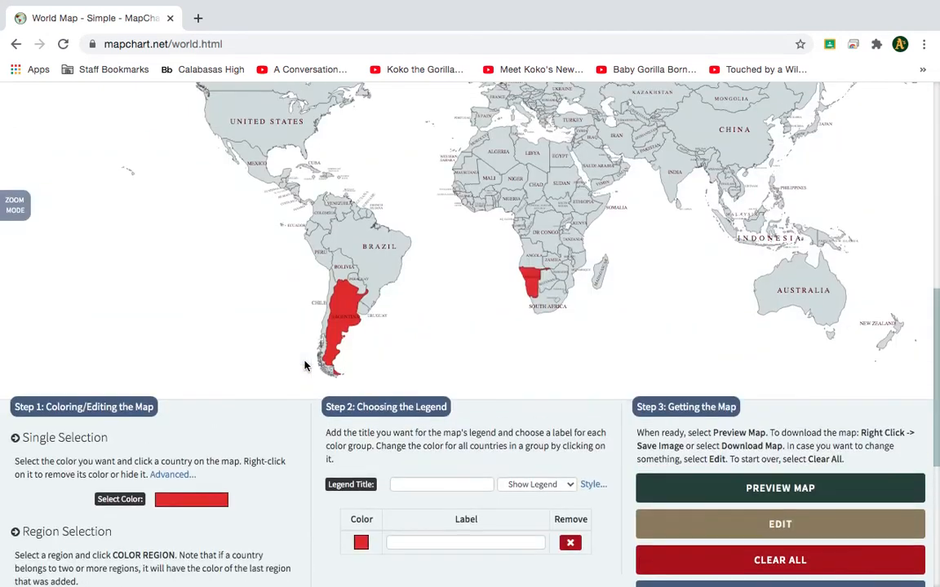
pyautogui.scroll(3, 305, 366)
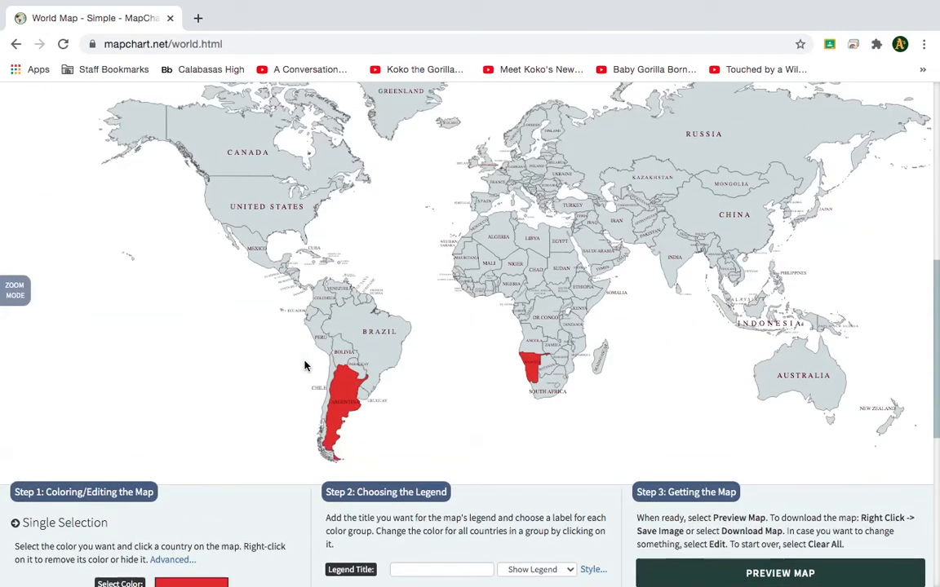
# Step: Set the legend title to "Practice Map" and label the red color group "Practice 1"
pyautogui.scroll(-4, 304, 366)
pyautogui.click(421, 440)
pyautogui.write('Practice Map')
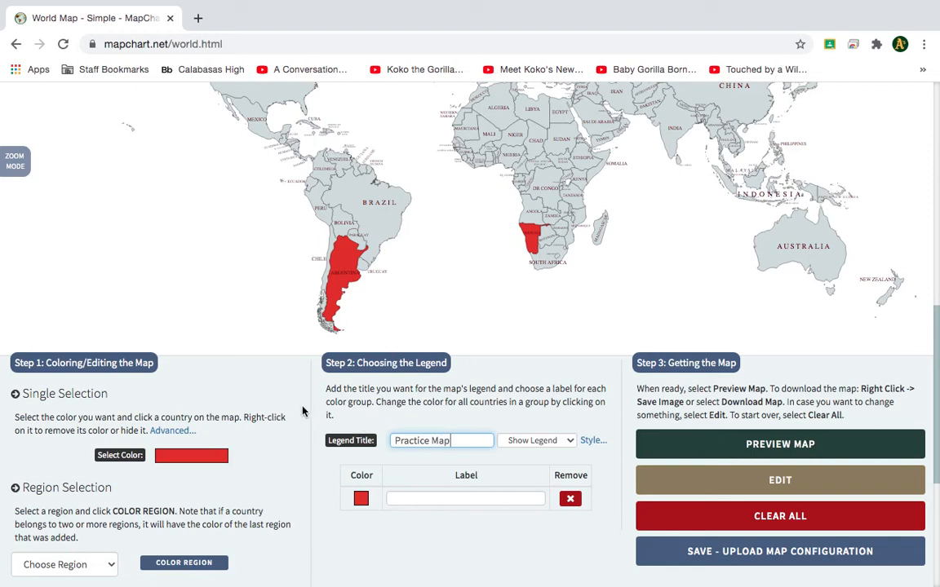
pyautogui.scroll(-1, 302, 411)
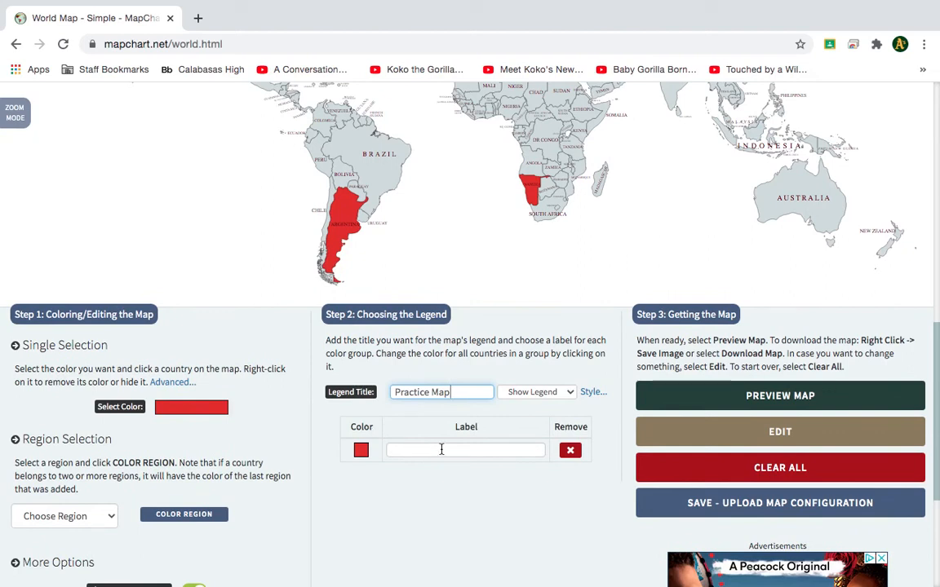
pyautogui.scroll(-1, 416, 450)
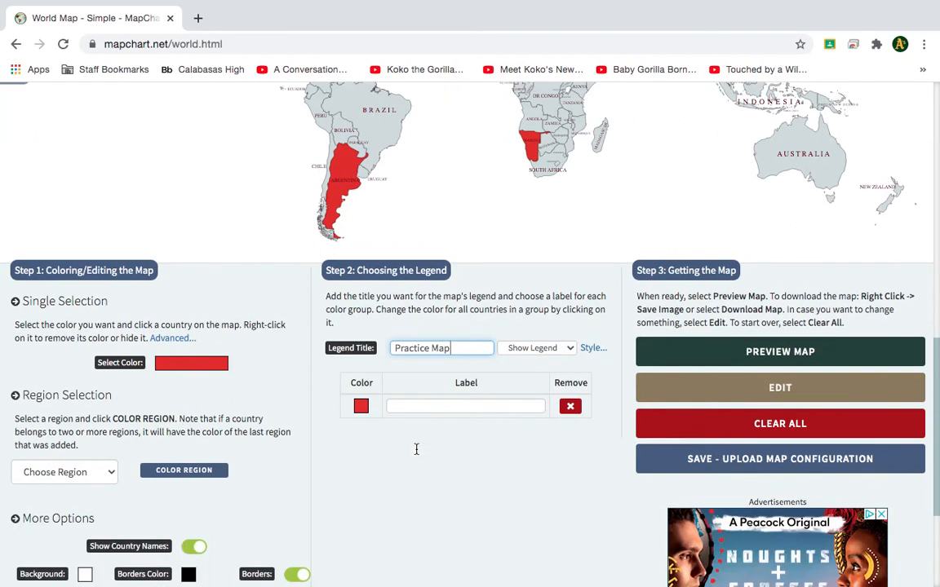
pyautogui.click(403, 403)
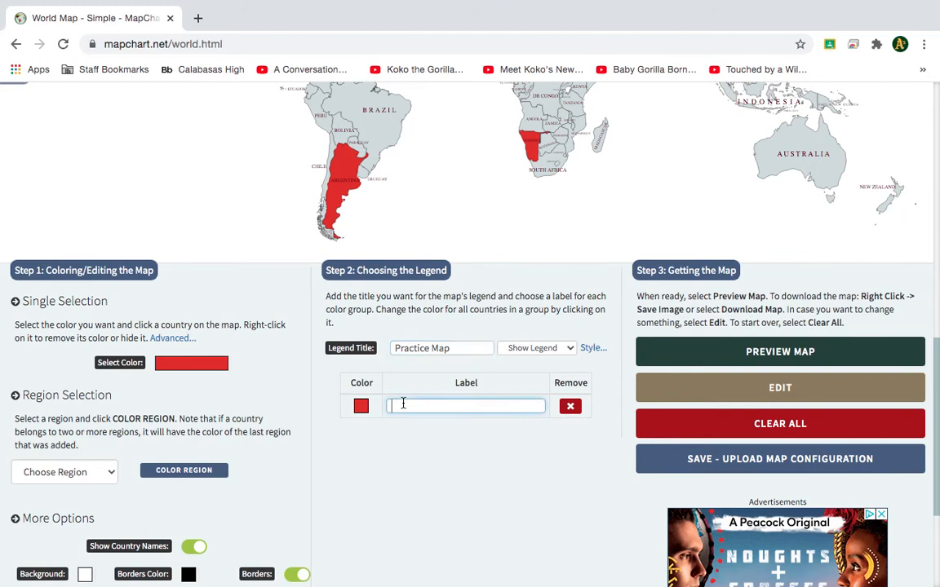
pyautogui.write('Practice 1')
# Step: Set the single-selection color to blue
pyautogui.click(179, 371)
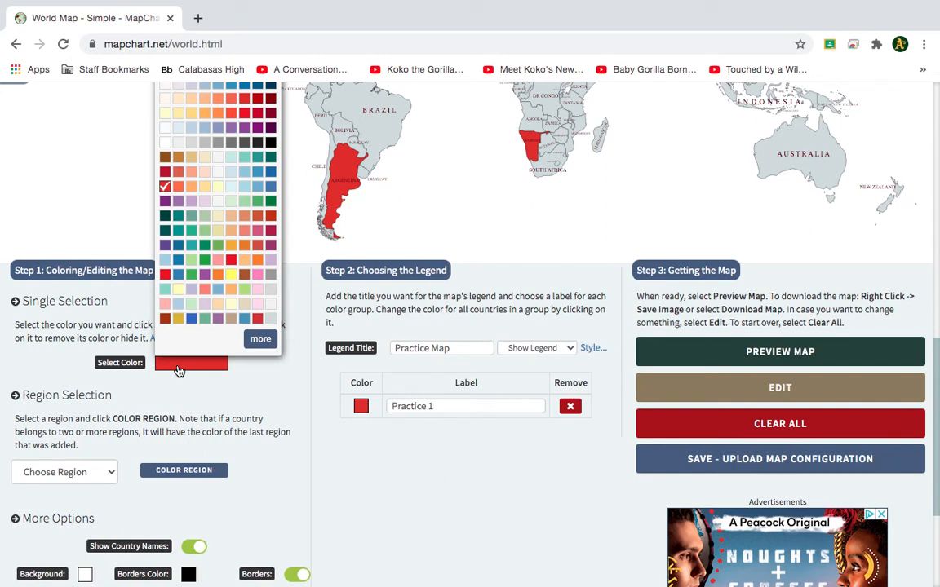
pyautogui.click(191, 318)
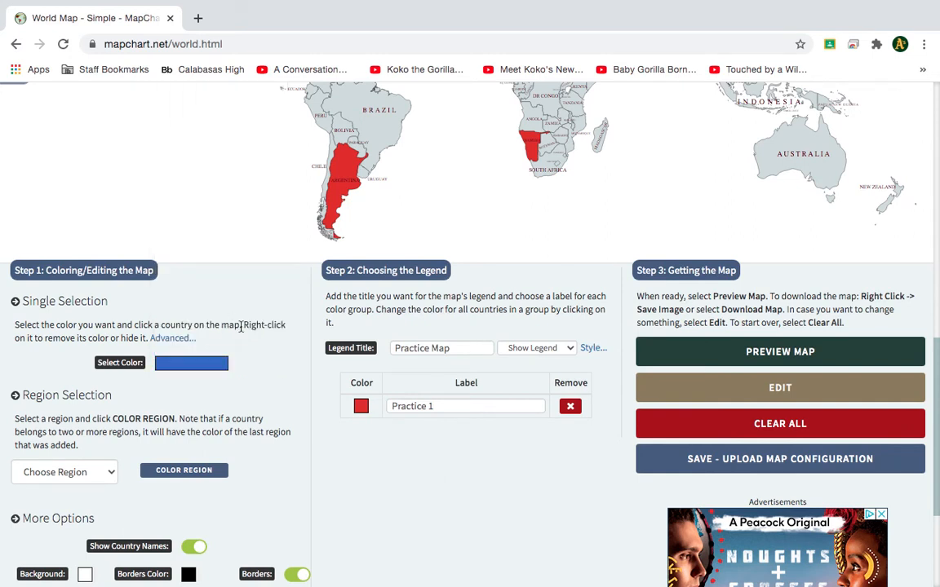
# Step: Enlarge the world map in zoom mode and pan around it to examine South America, Africa and Europe
pyautogui.scroll(5, 240, 326)
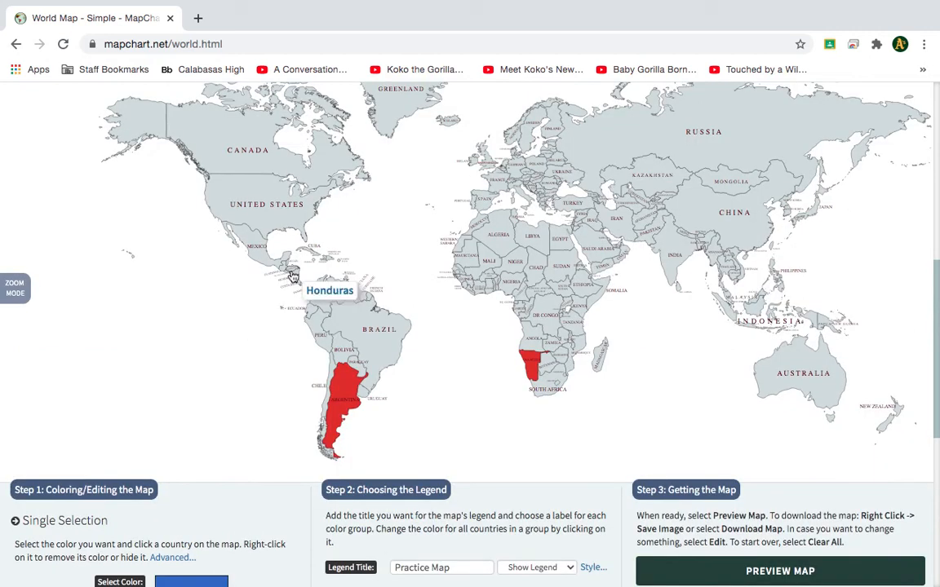
pyautogui.click(19, 287)
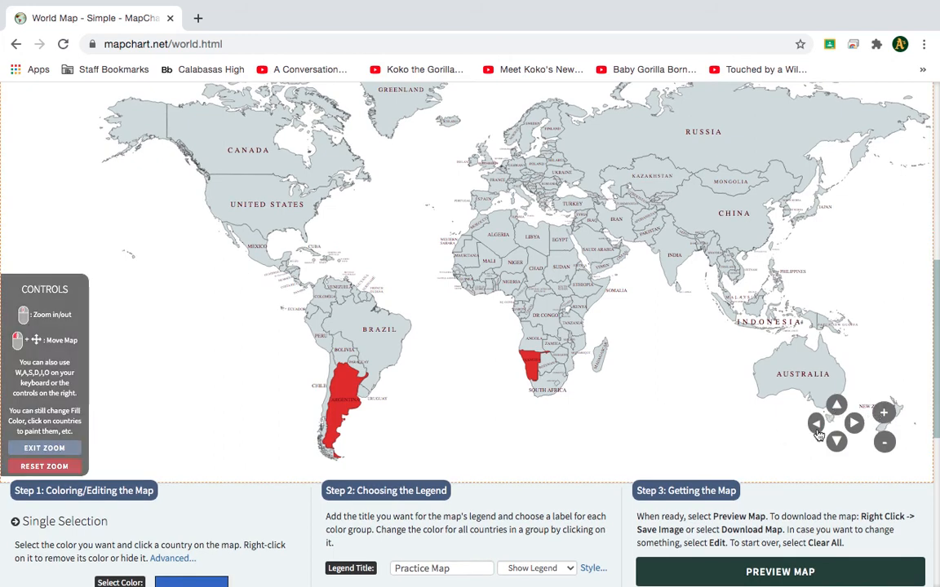
pyautogui.click(854, 423)
pyautogui.click(854, 424)
pyautogui.click(883, 415)
pyautogui.click(883, 415)
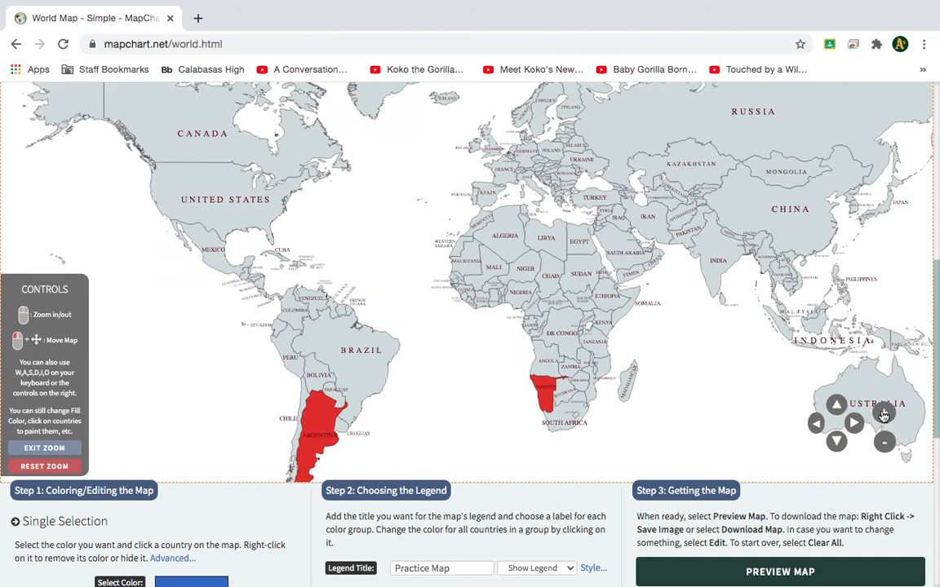
pyautogui.click(883, 416)
pyautogui.click(884, 415)
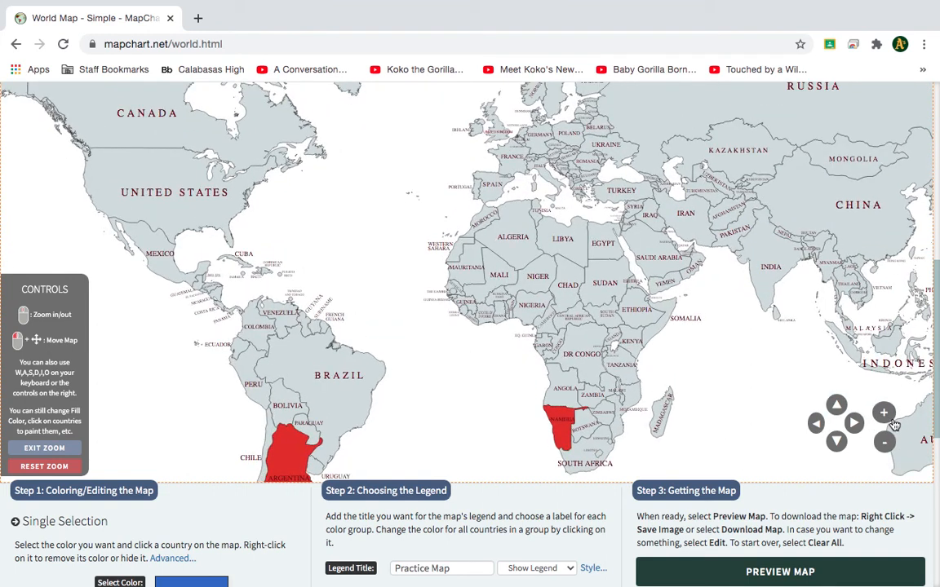
pyautogui.click(884, 415)
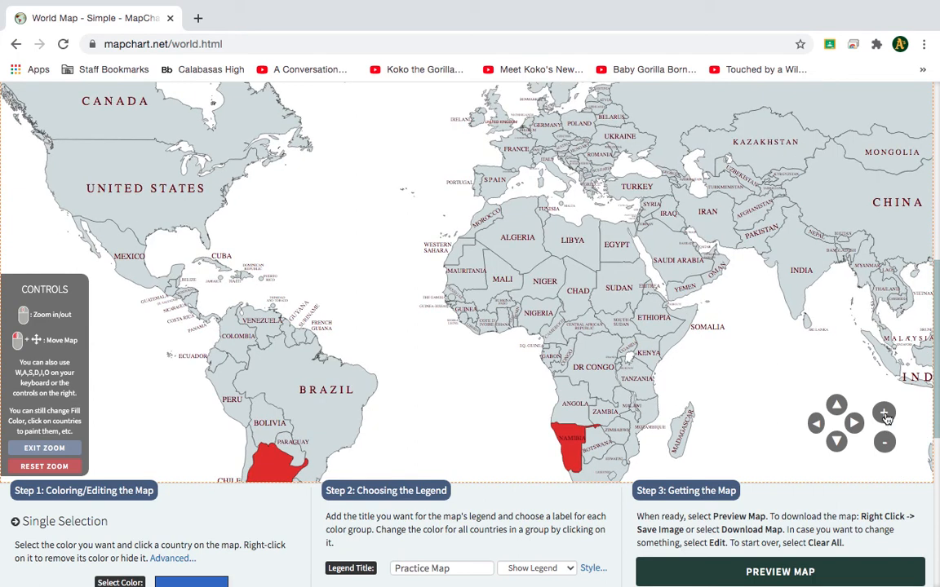
pyautogui.click(885, 415)
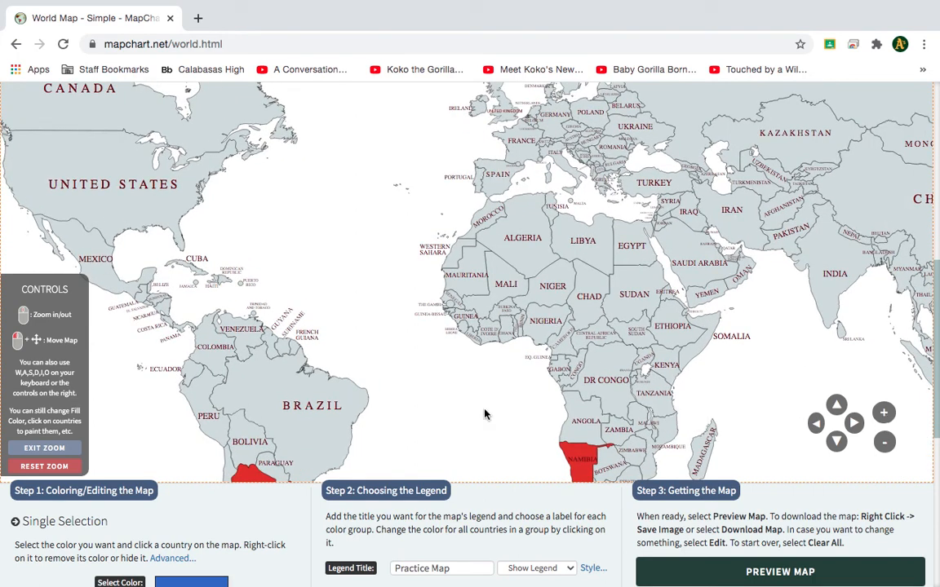
pyautogui.moveTo(485, 414); pyautogui.dragTo(488, 385)
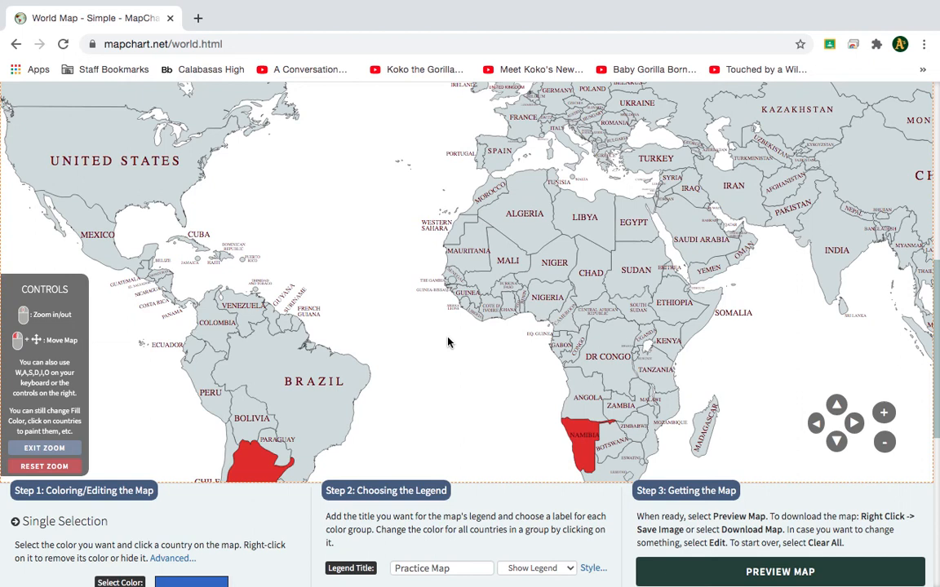
pyautogui.moveTo(448, 338); pyautogui.dragTo(460, 260)
pyautogui.moveTo(489, 326); pyautogui.dragTo(516, 289)
pyautogui.moveTo(448, 332); pyautogui.dragTo(435, 367)
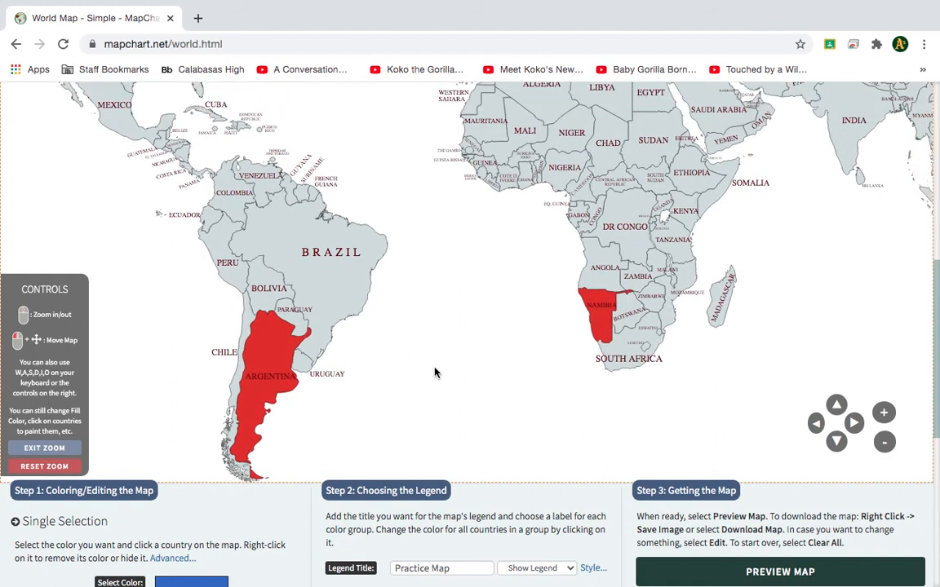
pyautogui.moveTo(460, 324); pyautogui.dragTo(424, 388)
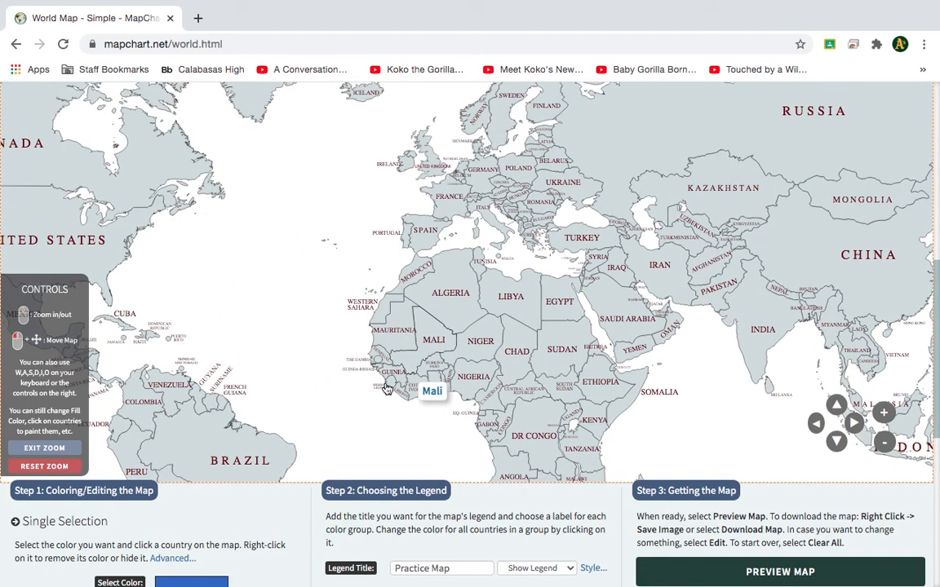
pyautogui.moveTo(380, 381); pyautogui.dragTo(400, 352)
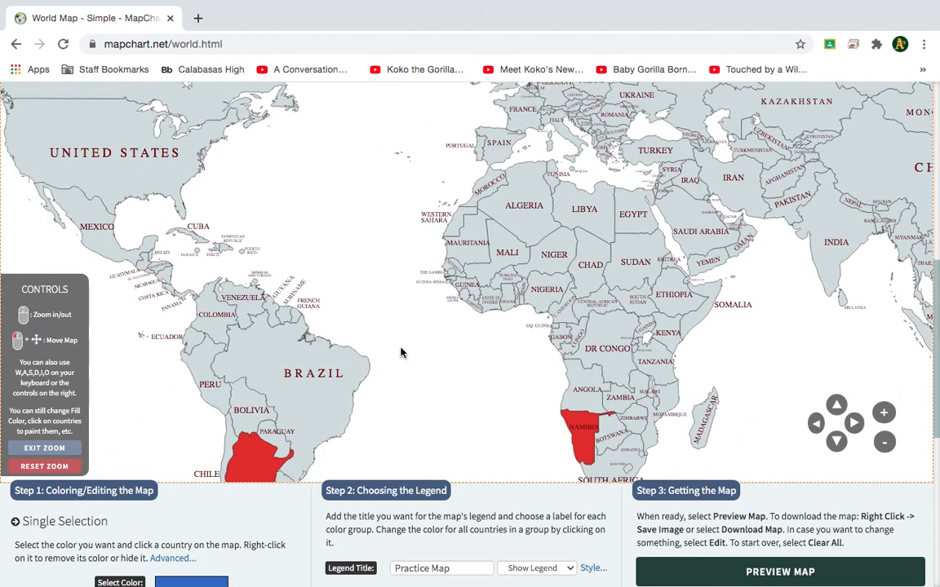
# Step: Color the small West African countries Togo and Benin blue on the enlarged map
pyautogui.click(886, 415)
pyautogui.click(885, 414)
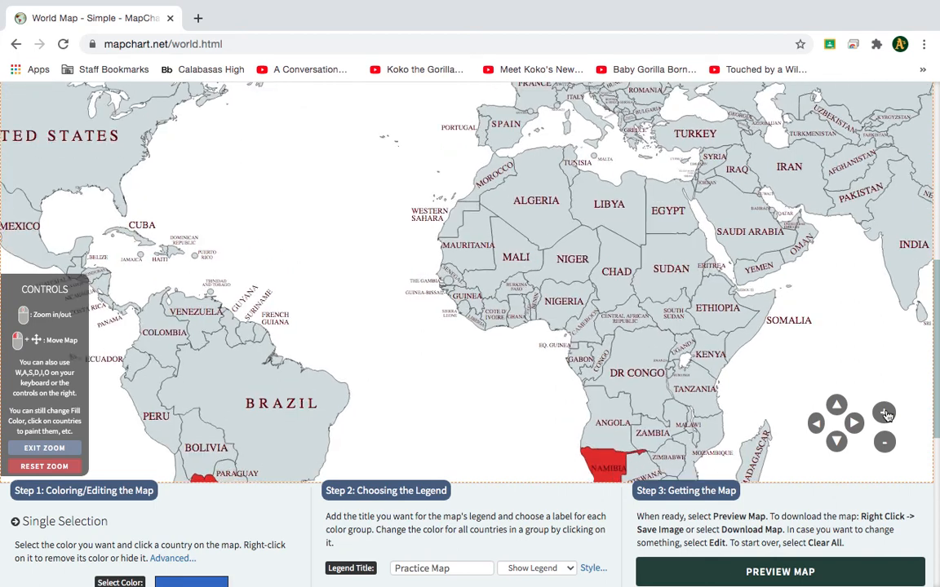
pyautogui.click(885, 414)
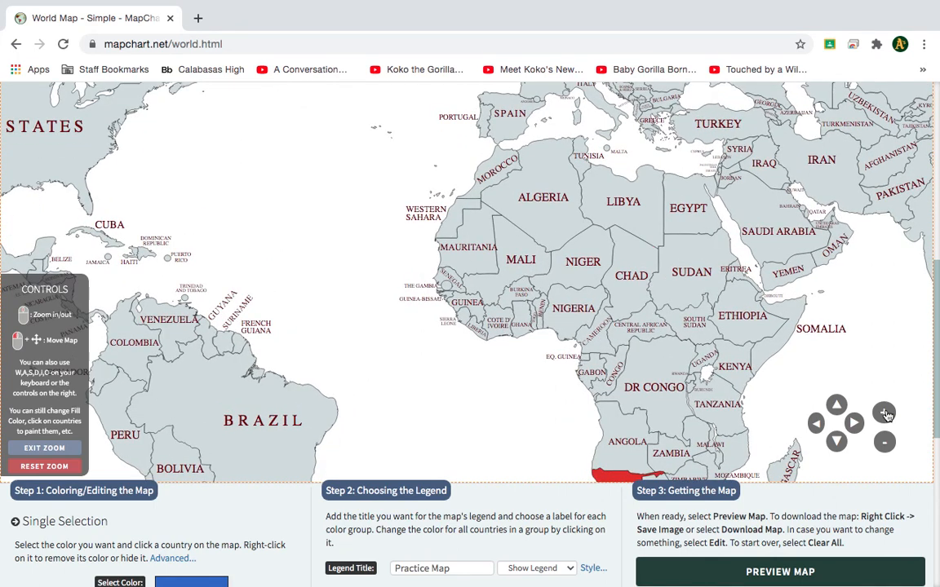
pyautogui.click(886, 415)
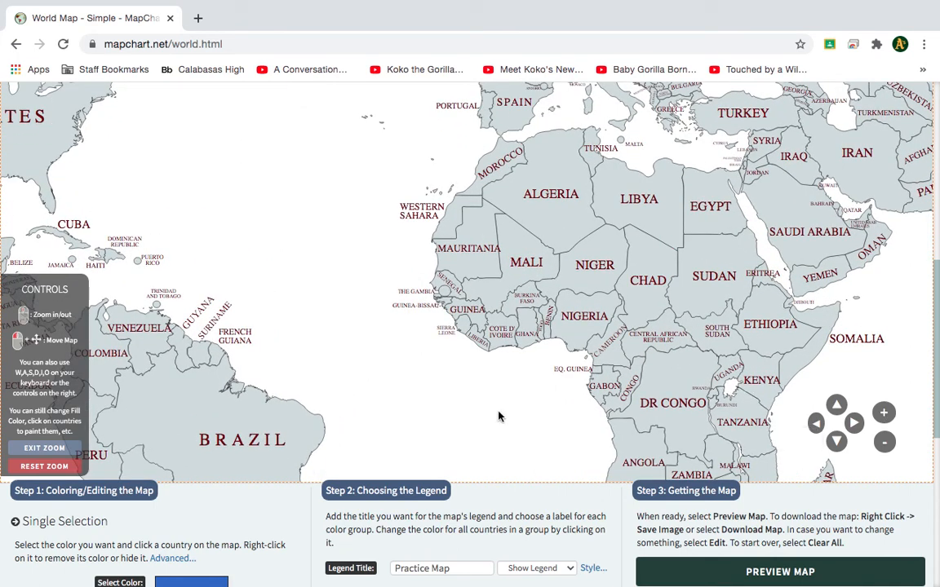
pyautogui.moveTo(499, 416); pyautogui.dragTo(457, 364)
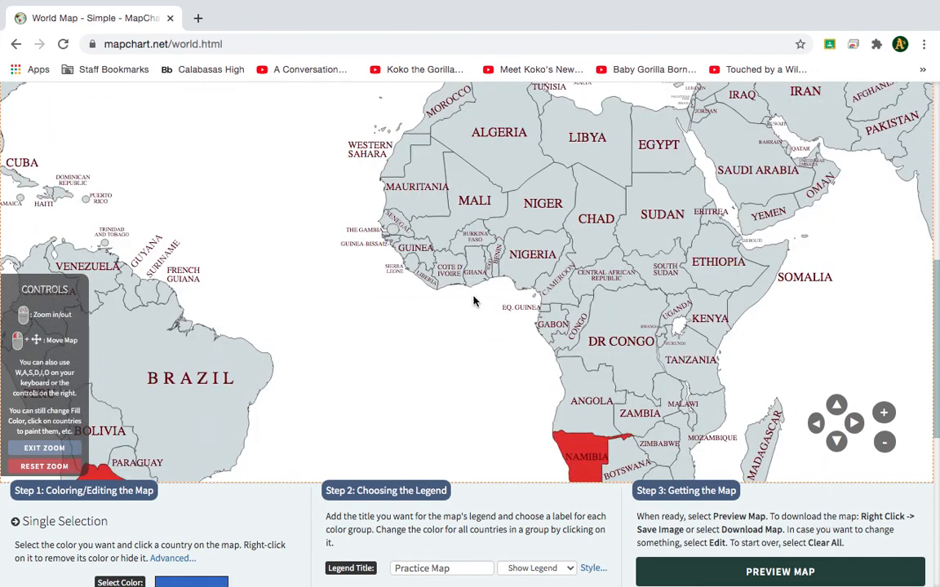
pyautogui.click(490, 271)
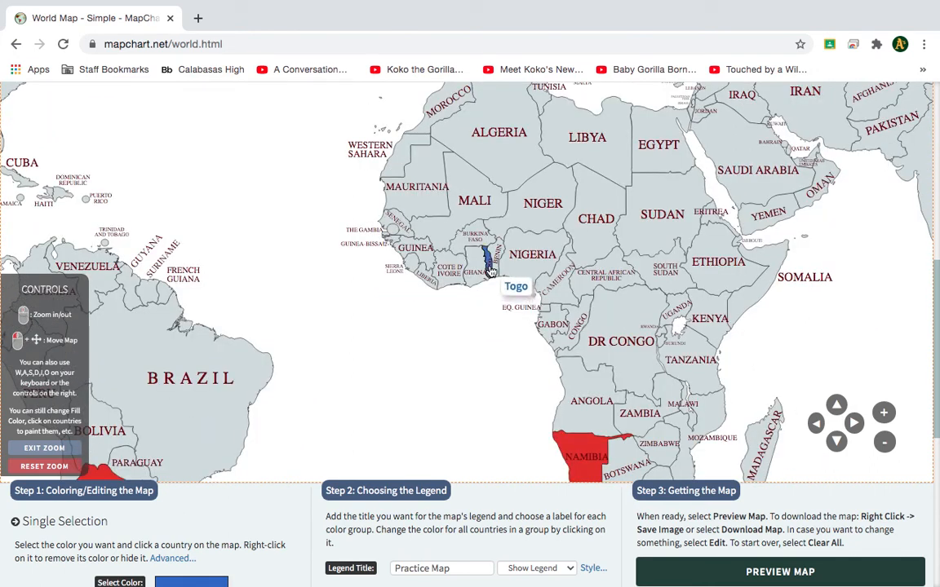
pyautogui.click(494, 259)
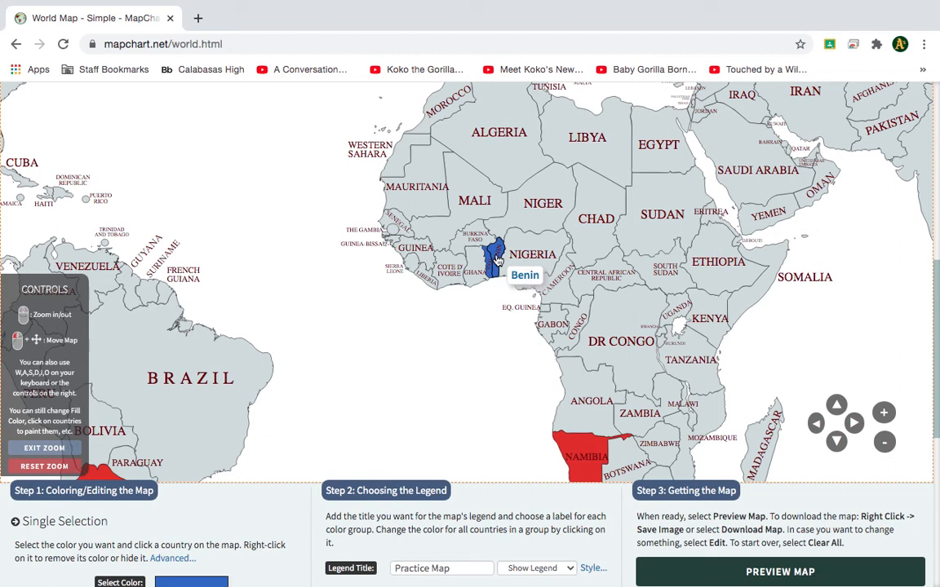
# Step: Color Burundi in East Africa and French Guiana in South America blue on the enlarged map
pyautogui.click(663, 348)
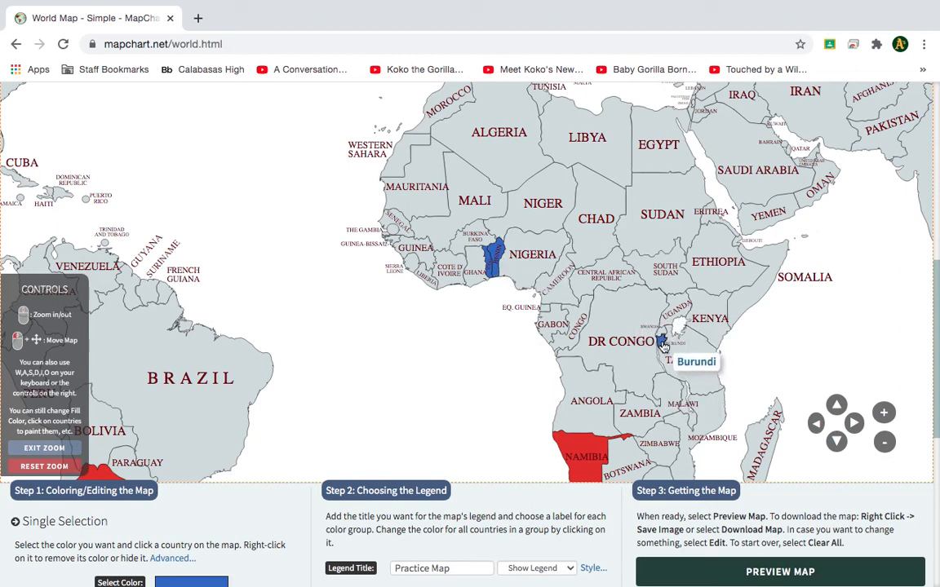
pyautogui.moveTo(414, 360); pyautogui.dragTo(502, 302)
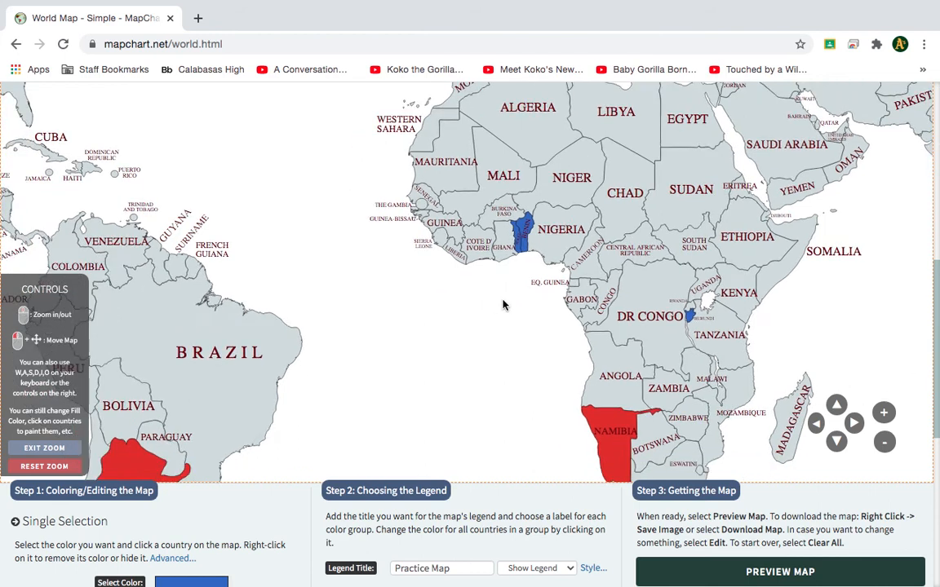
pyautogui.click(243, 224)
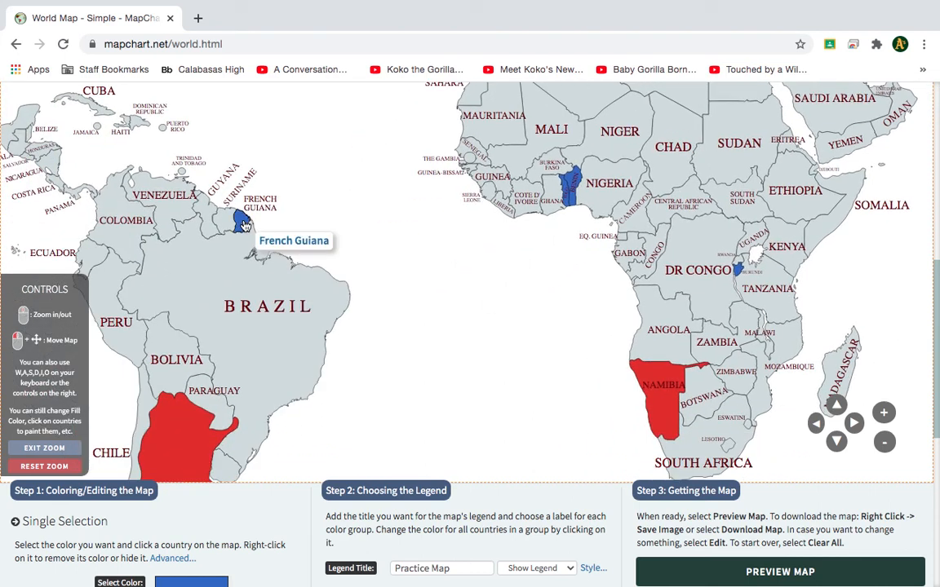
# Step: Pan the enlarged map to the southern tip of South America and exit zoom mode, keeping the enlargement
pyautogui.moveTo(428, 337); pyautogui.dragTo(416, 189)
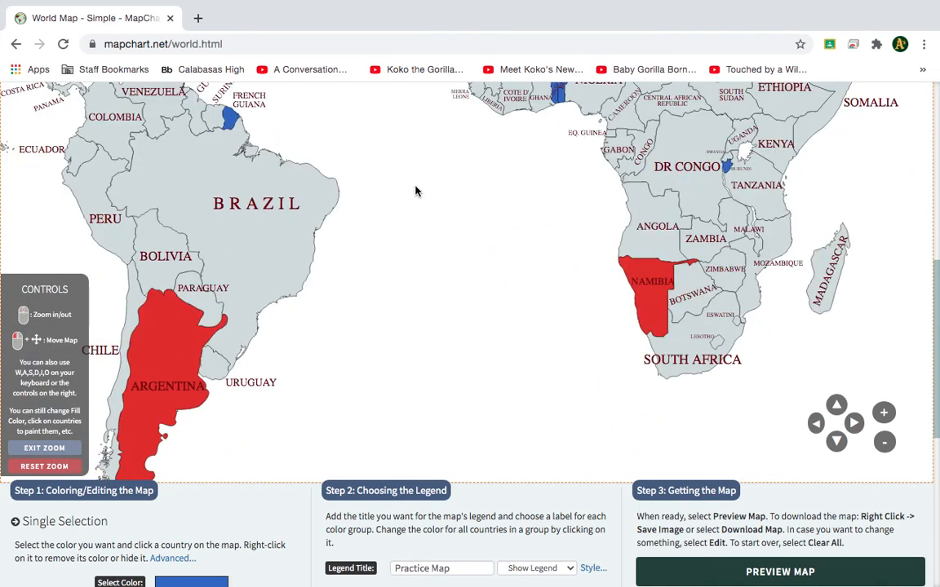
pyautogui.moveTo(415, 329); pyautogui.dragTo(447, 183)
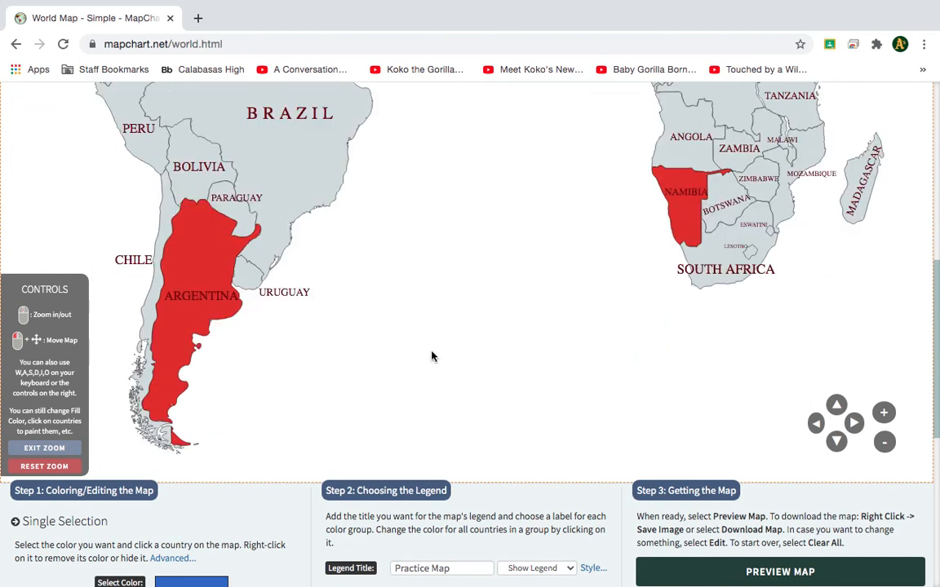
pyautogui.click(65, 467)
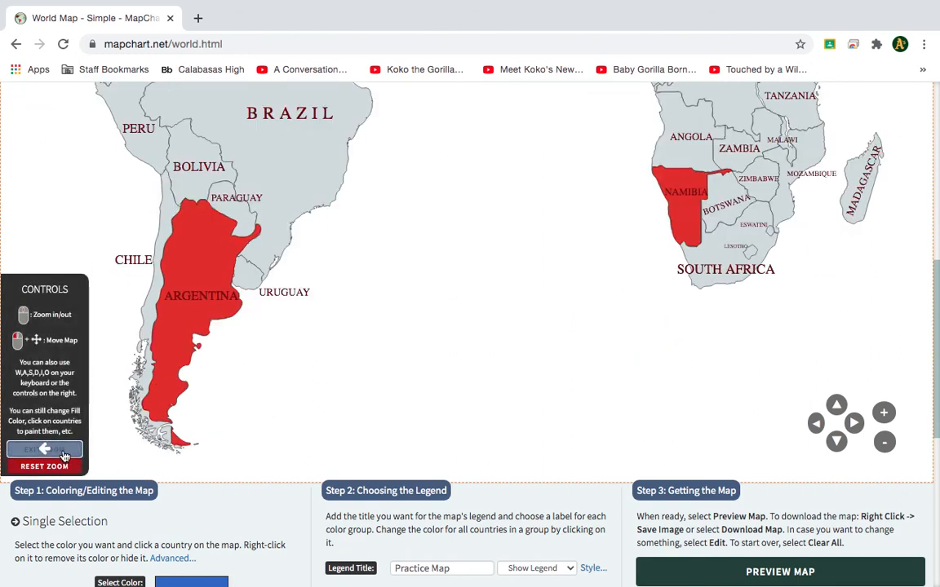
pyautogui.click(65, 454)
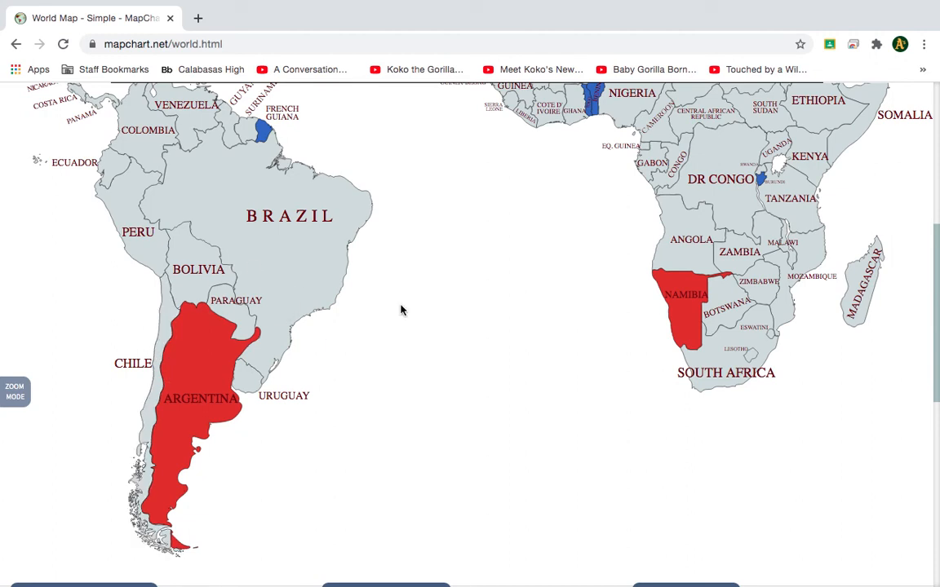
# Step: Label the blue color group "Practice 2" in the legend
pyautogui.scroll(-10, 400, 309)
pyautogui.scroll(7, 400, 309)
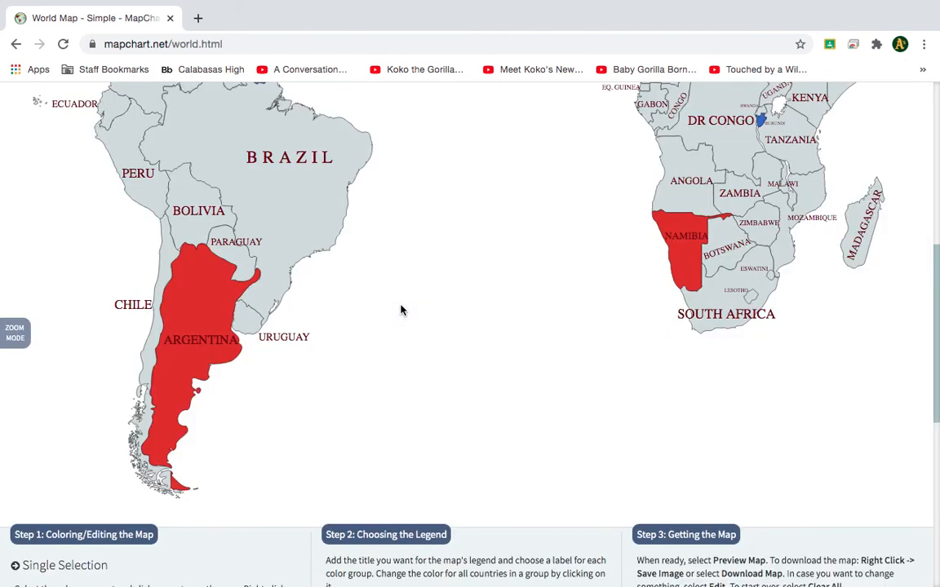
pyautogui.scroll(3, 400, 310)
pyautogui.scroll(-2, 400, 310)
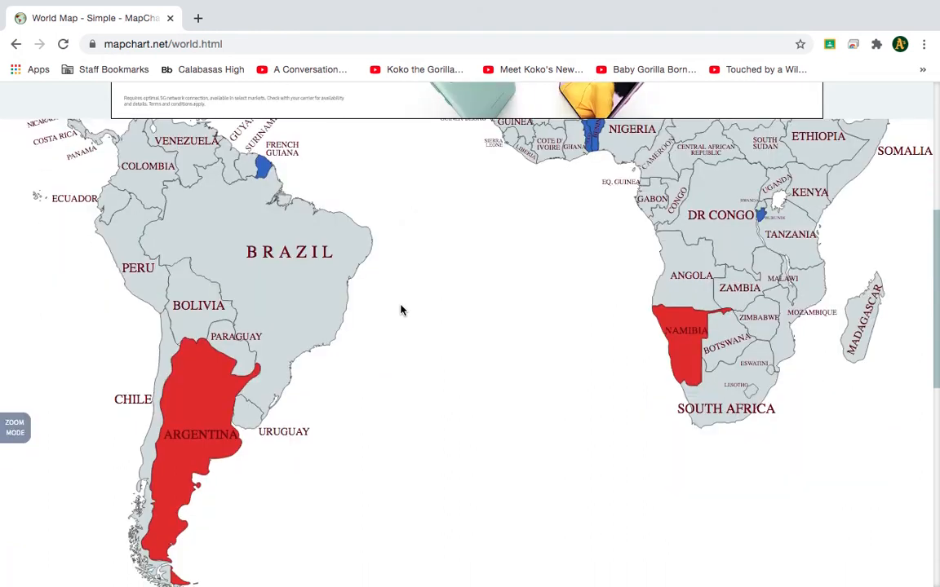
pyautogui.scroll(1, 400, 309)
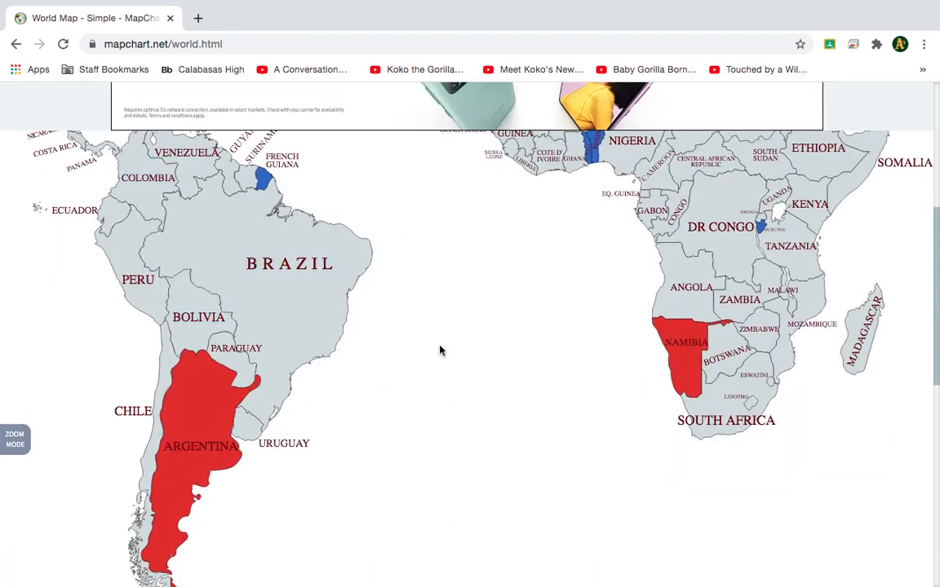
pyautogui.scroll(2, 422, 347)
pyautogui.scroll(-6, 422, 348)
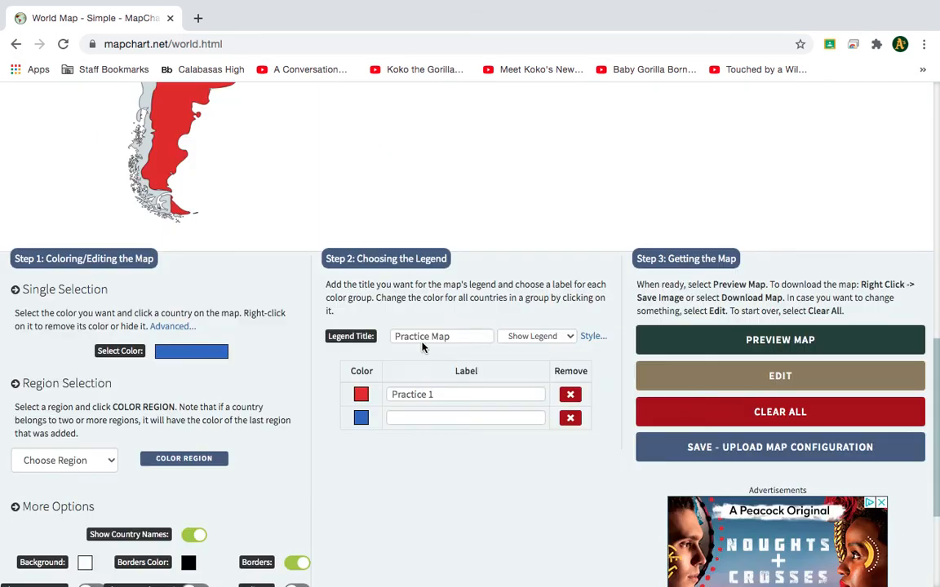
pyautogui.scroll(-1, 422, 347)
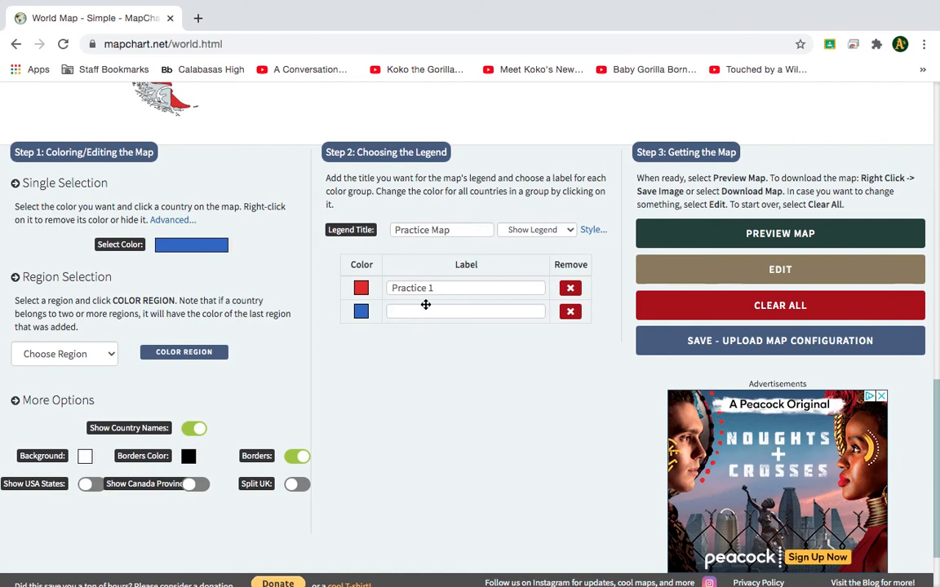
pyautogui.click(426, 309)
pyautogui.write('Pr')
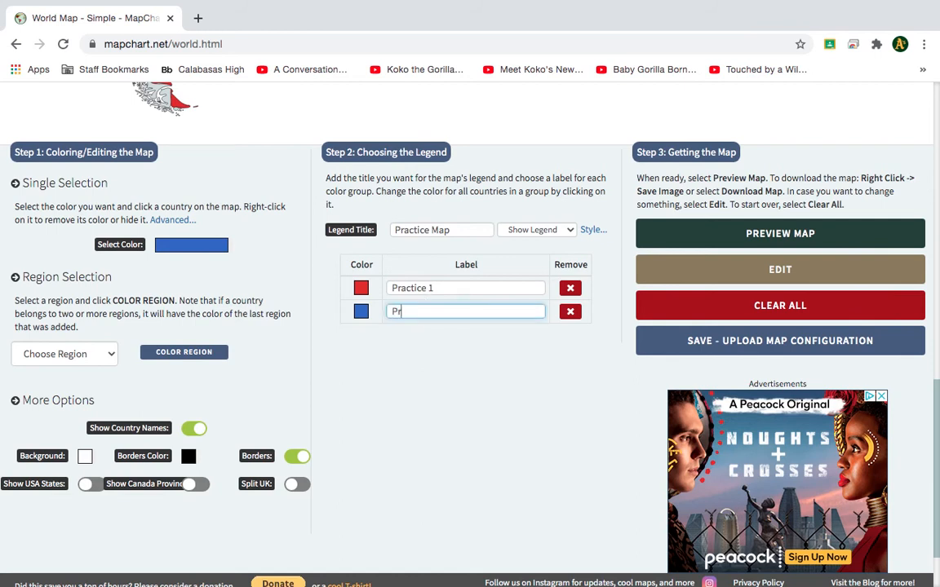
pyautogui.write('actice 2')
# Step: Set the single-selection color to green and color Zambia with it
pyautogui.click(195, 247)
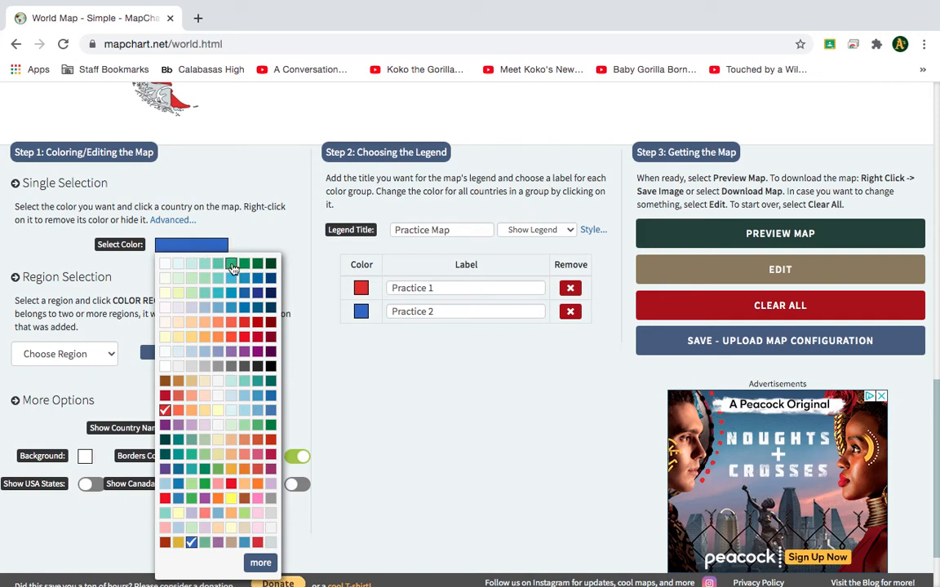
pyautogui.click(243, 267)
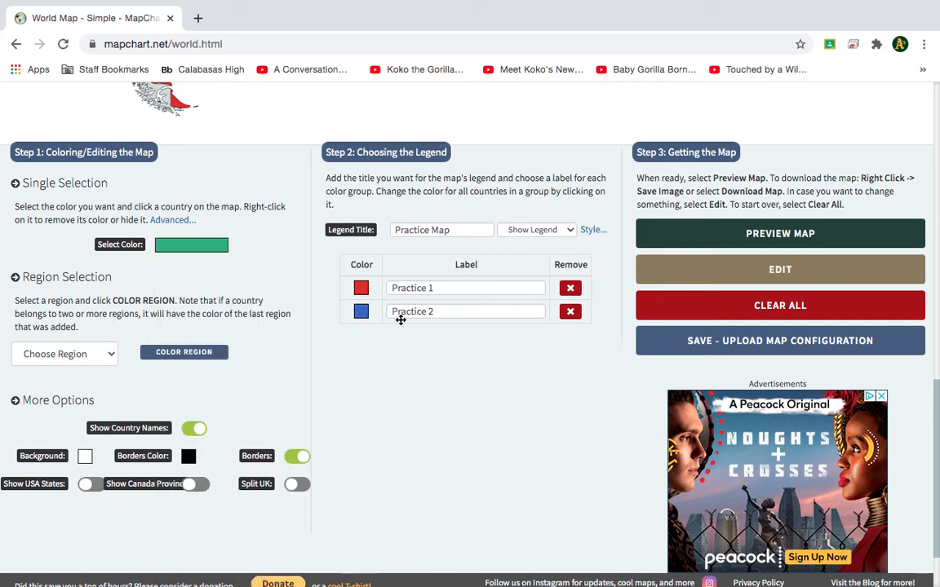
pyautogui.scroll(-1, 317, 322)
pyautogui.scroll(5, 317, 322)
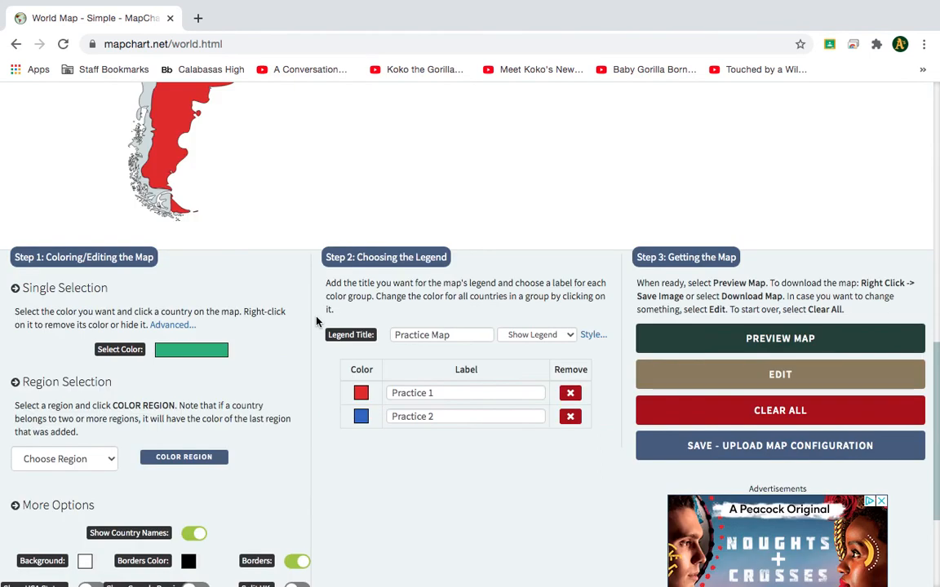
pyautogui.scroll(3, 317, 322)
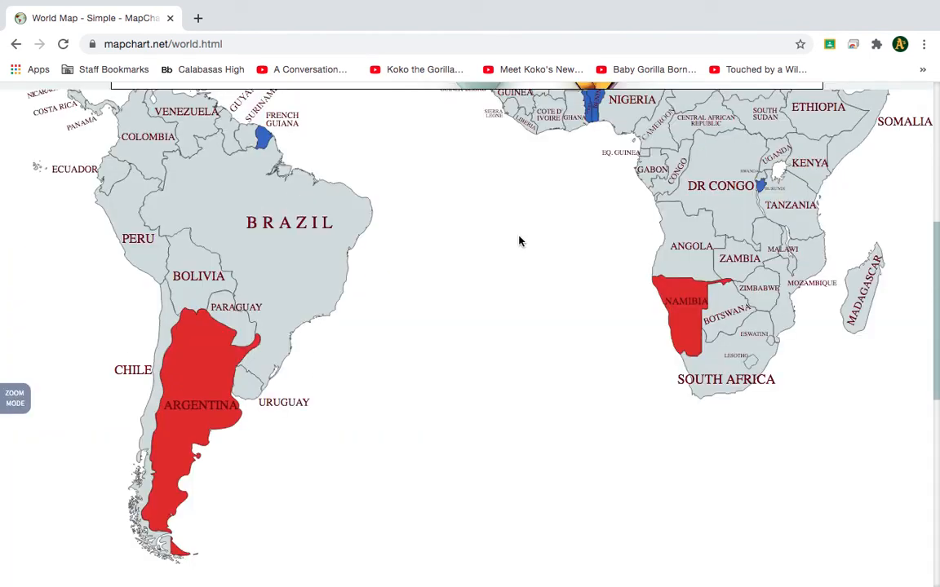
pyautogui.click(727, 255)
# Step: Label the green color group "Practice 3" in the legend
pyautogui.scroll(-5, 546, 324)
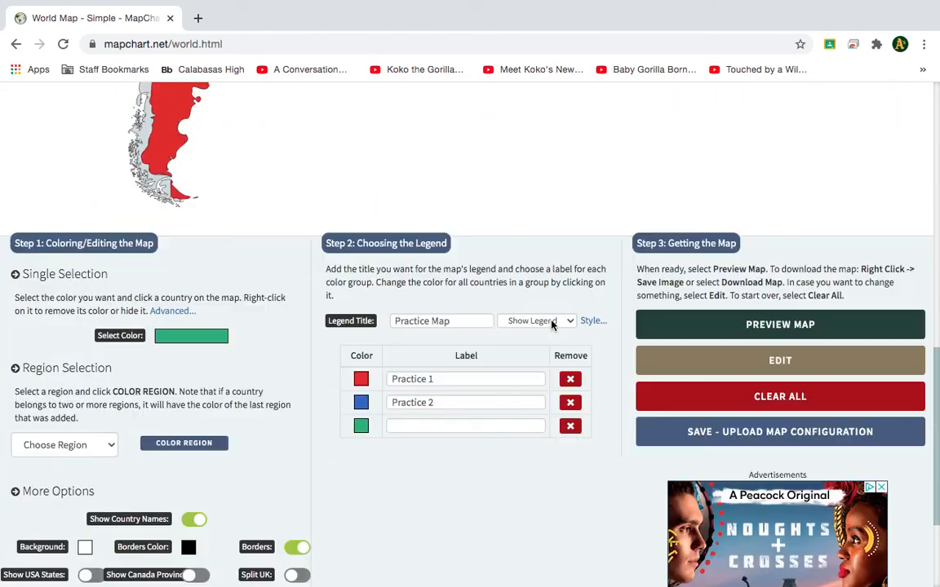
pyautogui.click(436, 425)
pyautogui.write('P')
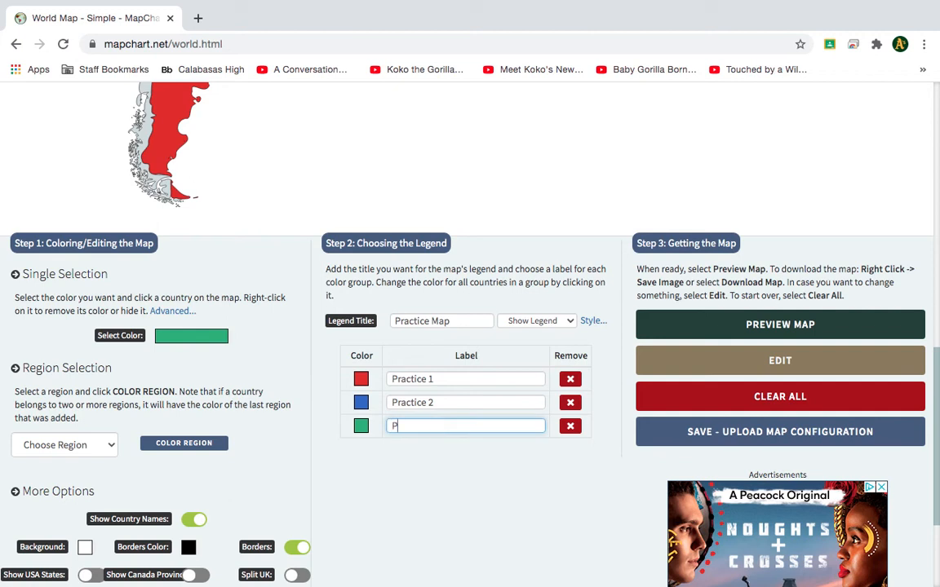
pyautogui.write('ractice')
pyautogui.click(327, 389)
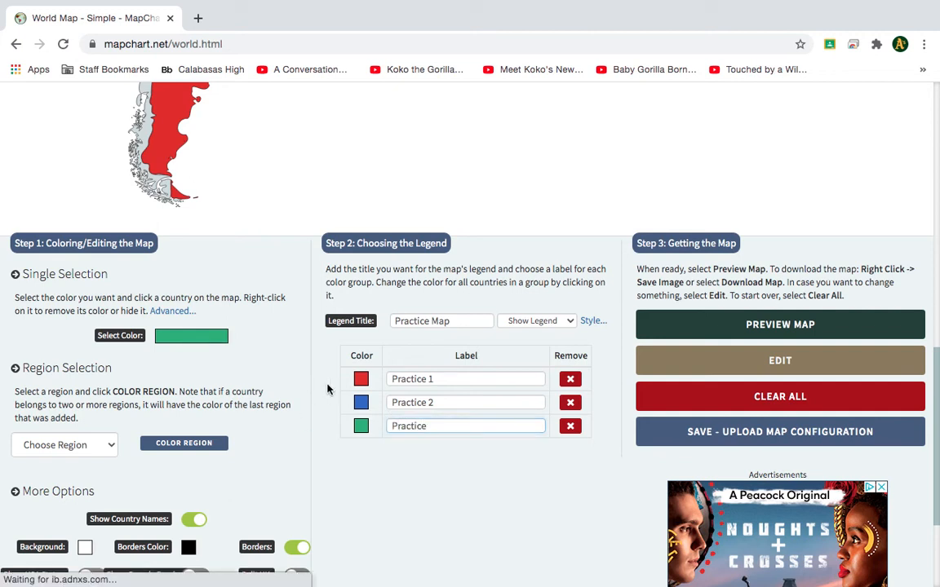
pyautogui.click(444, 426)
pyautogui.write('3')
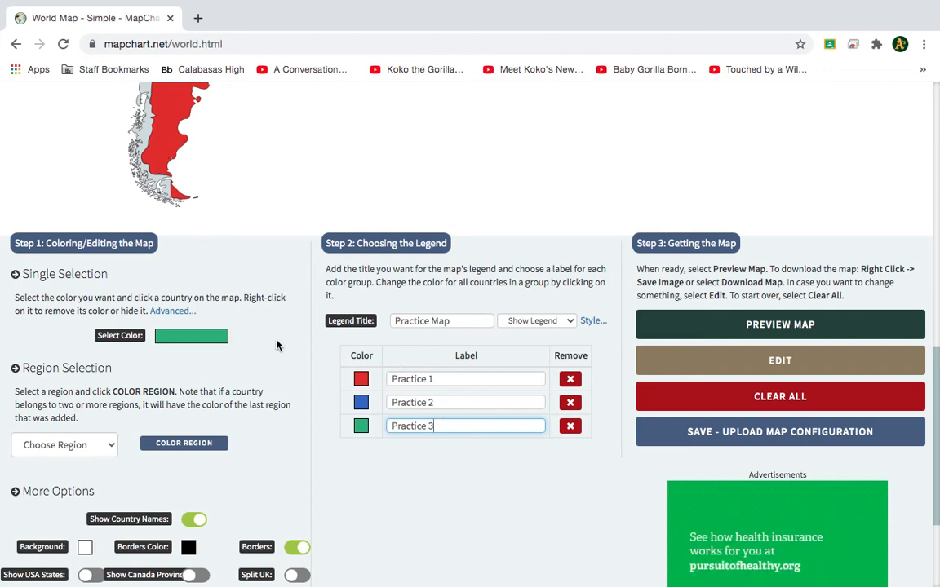
# Step: Enter zoom mode and reduce the map until the whole world from Alaska to New Zealand can fit the frame
pyautogui.scroll(-2, 279, 341)
pyautogui.scroll(3, 276, 346)
pyautogui.scroll(3, 277, 346)
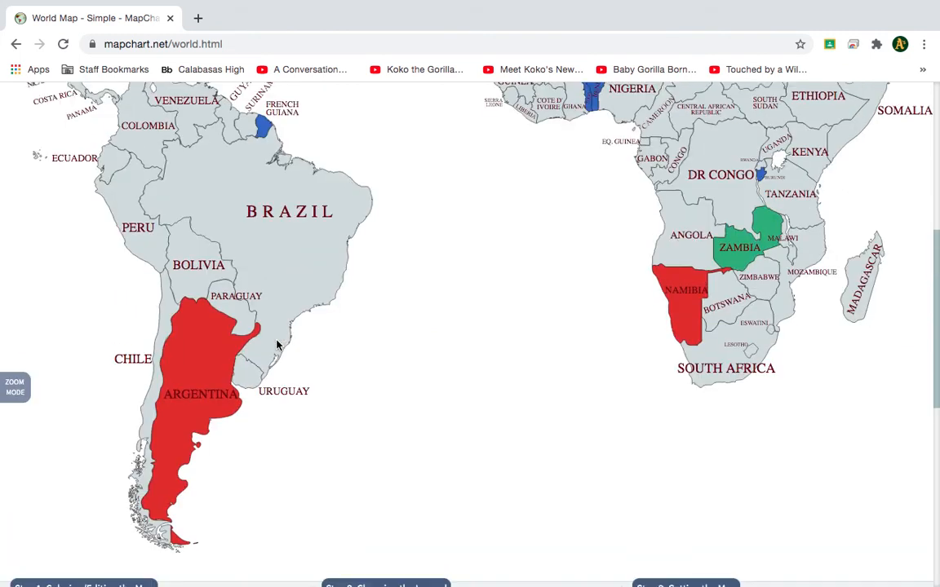
pyautogui.click(23, 398)
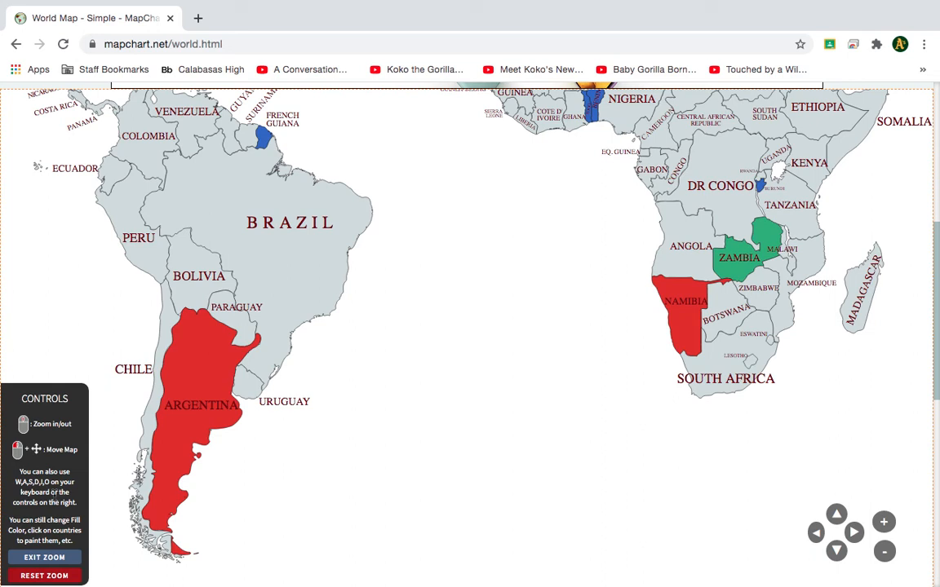
pyautogui.click(884, 552)
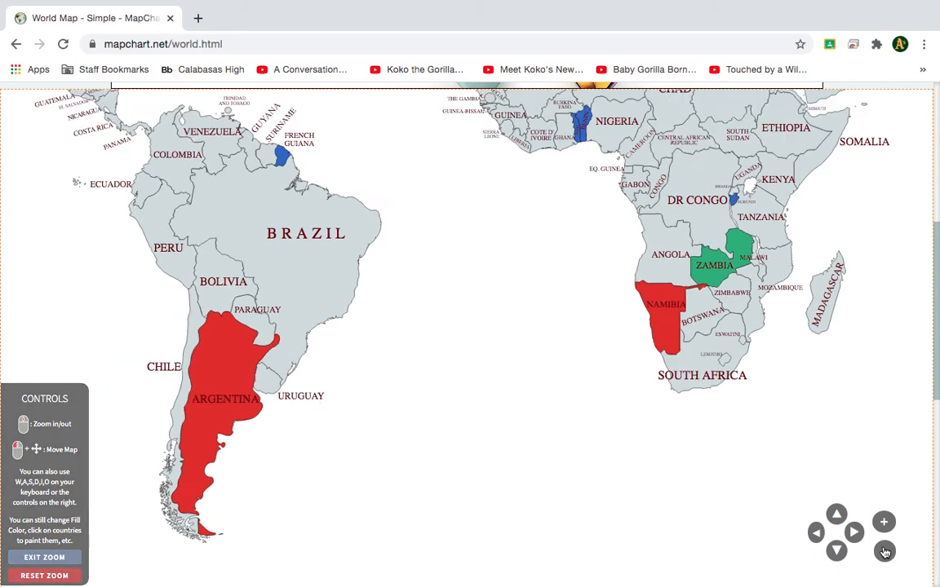
pyautogui.click(884, 552)
pyautogui.click(884, 553)
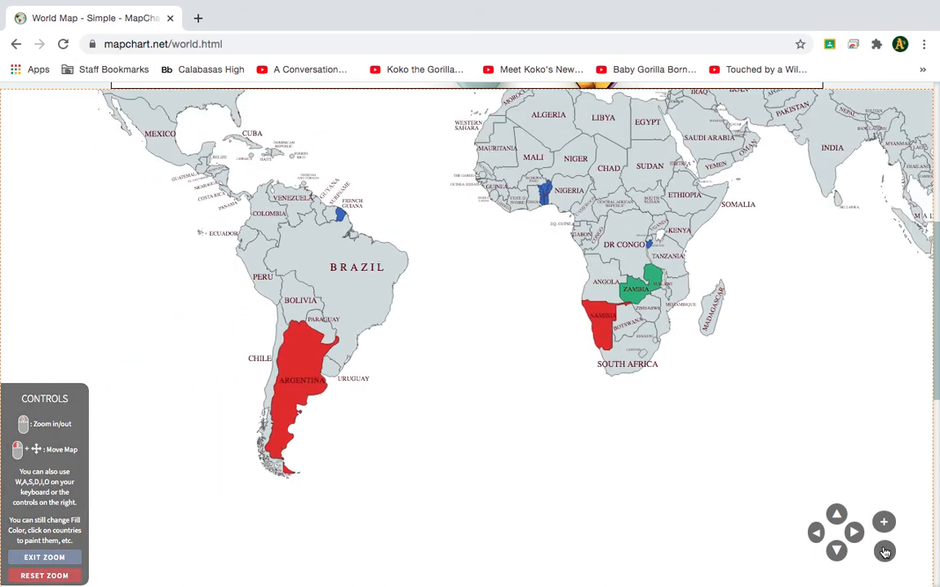
pyautogui.click(884, 553)
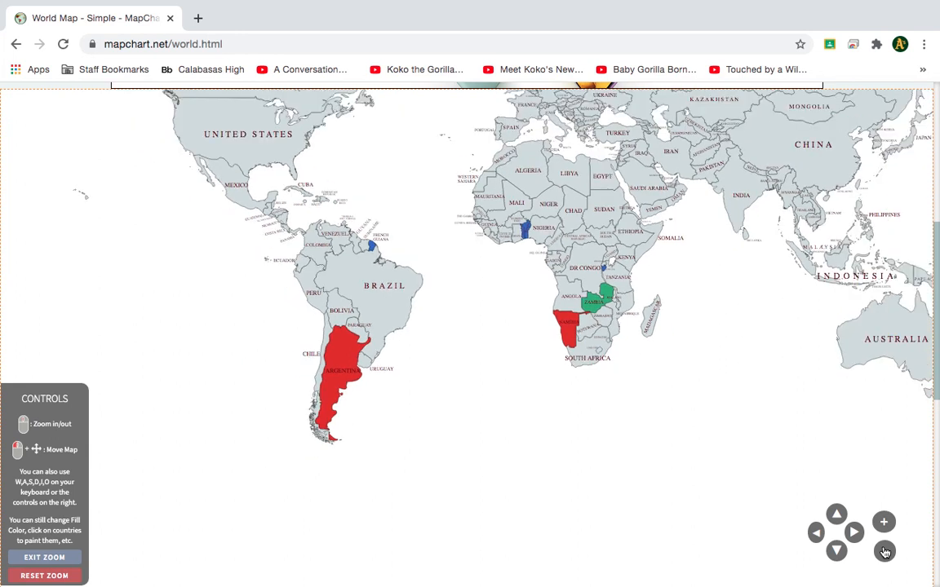
pyautogui.moveTo(778, 373); pyautogui.dragTo(714, 483)
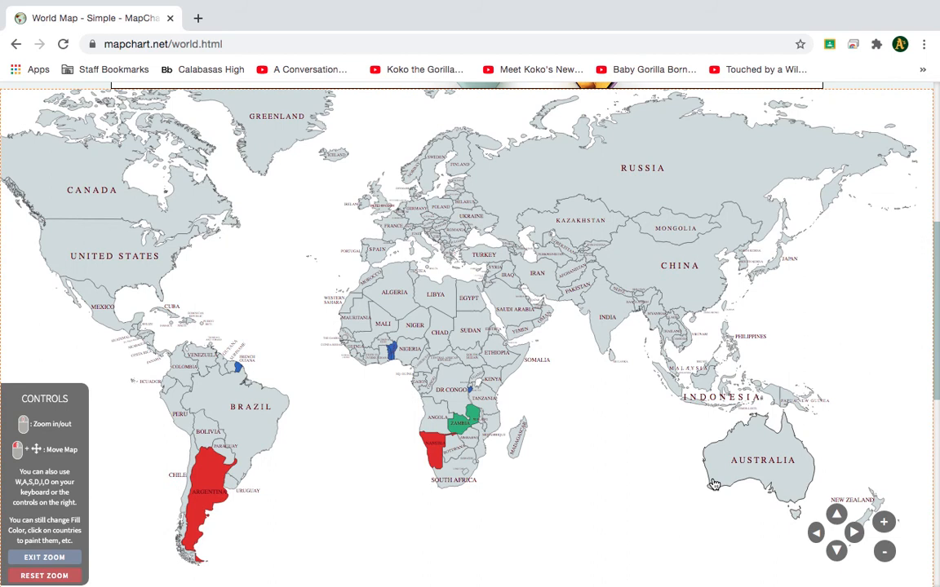
pyautogui.click(885, 551)
# Step: Center the whole world map within the frame and exit zoom mode
pyautogui.moveTo(555, 421); pyautogui.dragTo(616, 439)
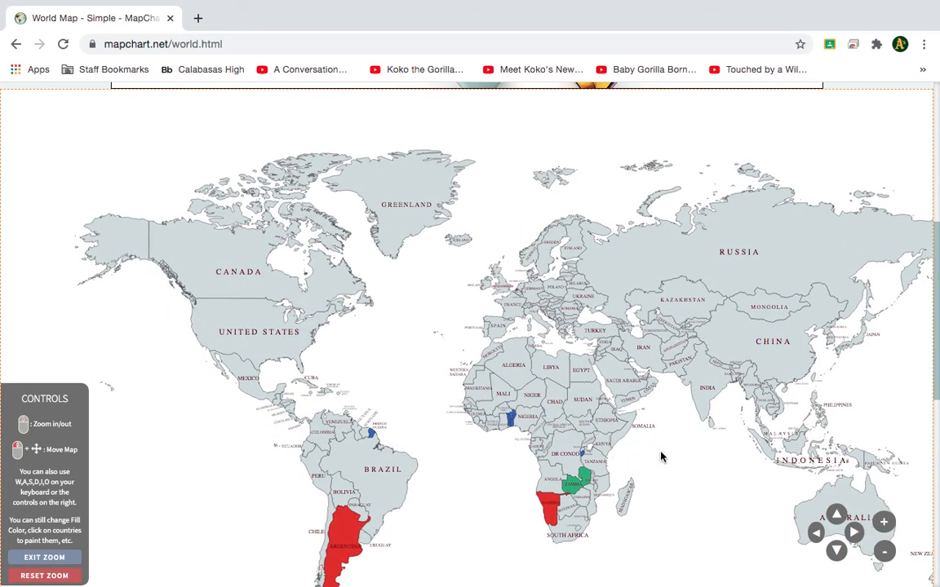
pyautogui.moveTo(661, 453); pyautogui.dragTo(653, 448)
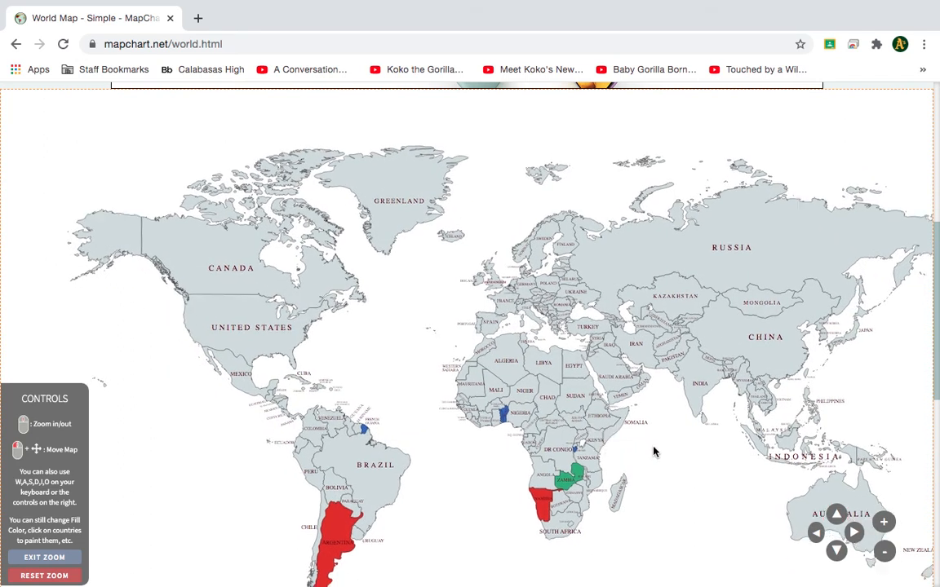
pyautogui.click(818, 535)
pyautogui.click(836, 517)
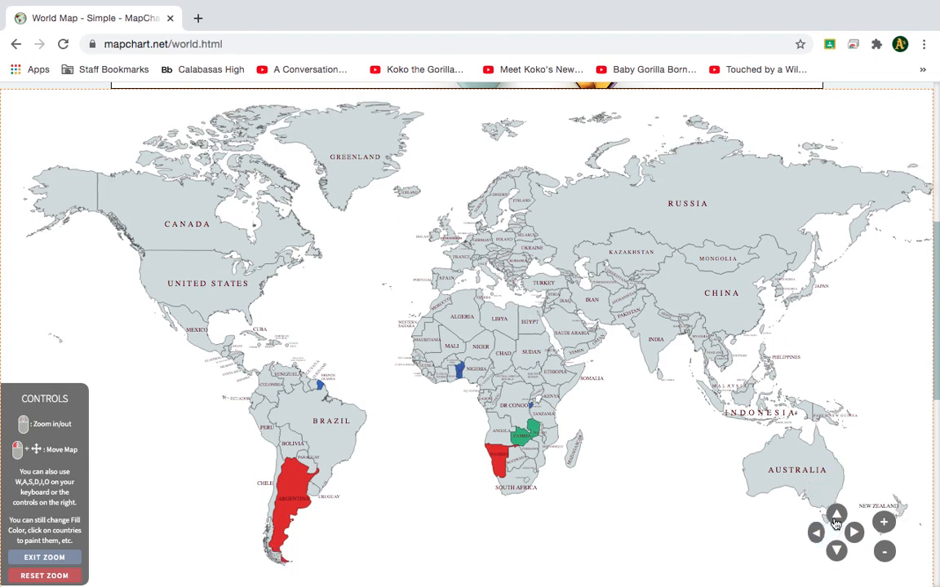
pyautogui.click(66, 566)
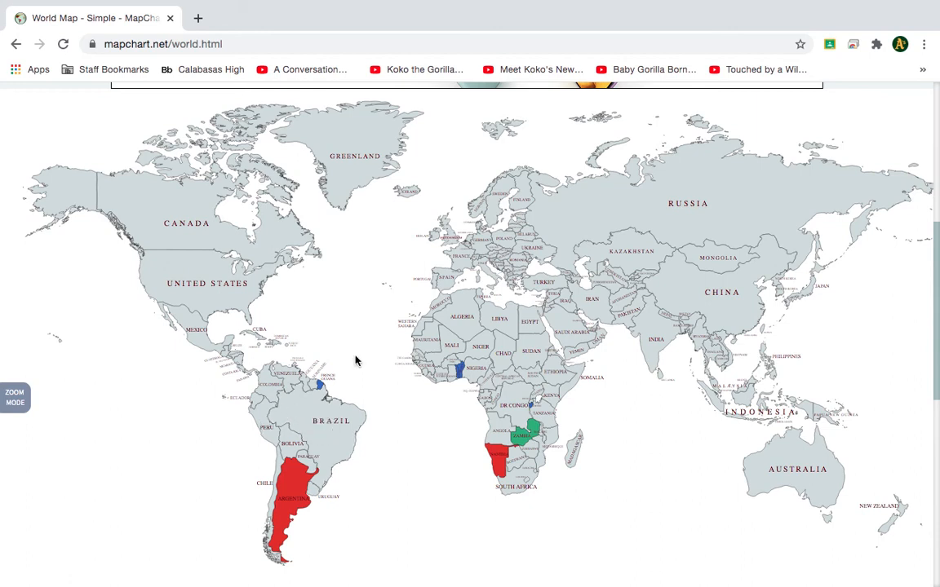
# Step: Remove the fill color from Argentina and from Benin on the world map
pyautogui.scroll(2, 355, 360)
pyautogui.scroll(-2, 355, 360)
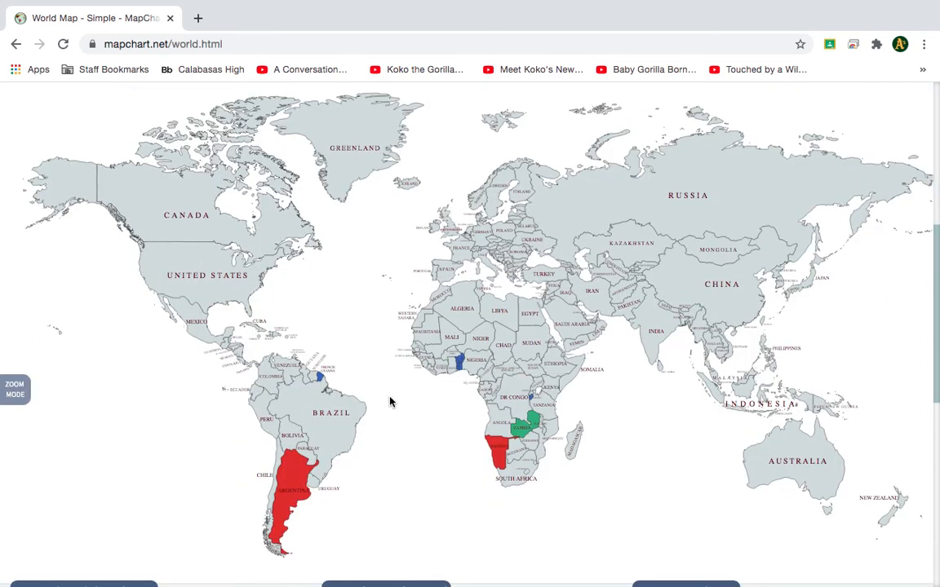
pyautogui.scroll(-6, 388, 399)
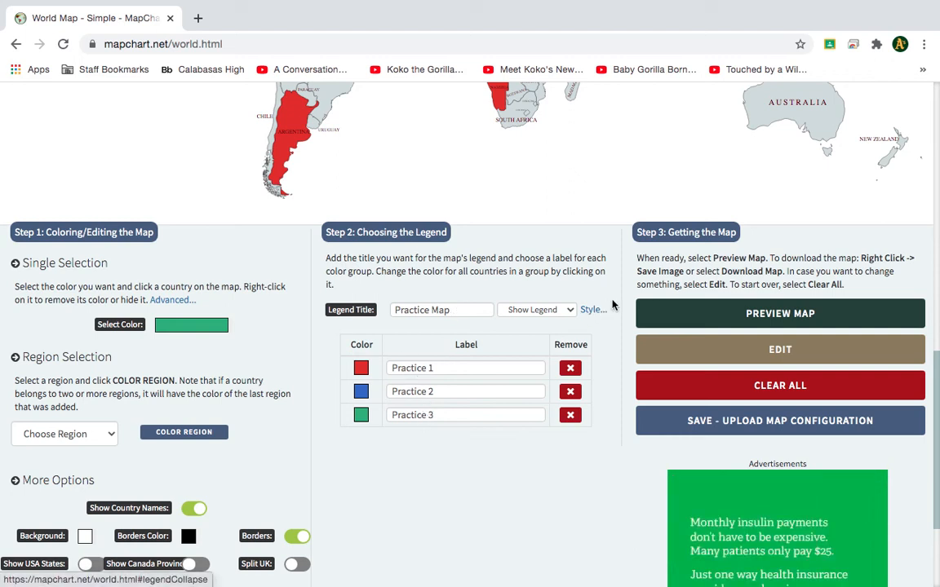
pyautogui.scroll(-1, 614, 305)
pyautogui.scroll(3, 613, 305)
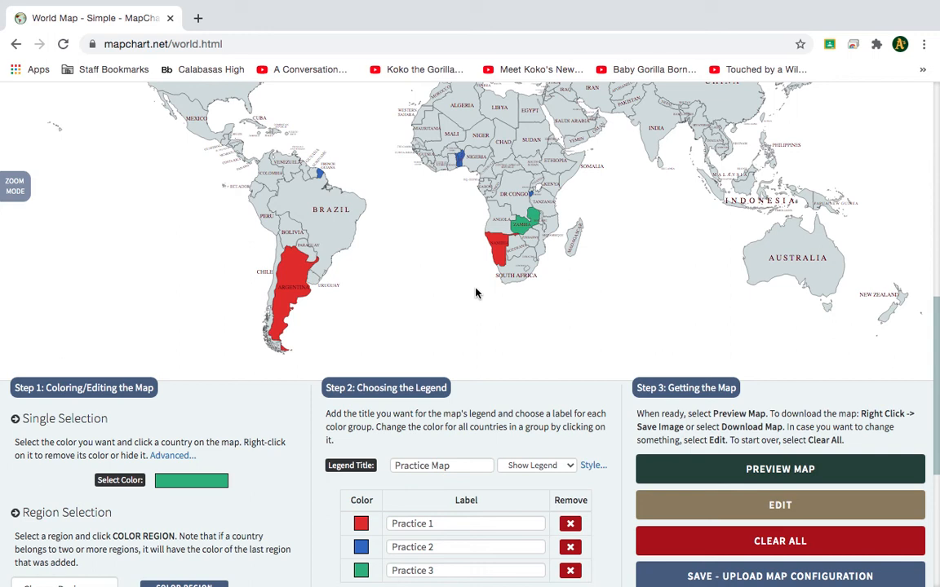
pyautogui.rightClick(294, 290)
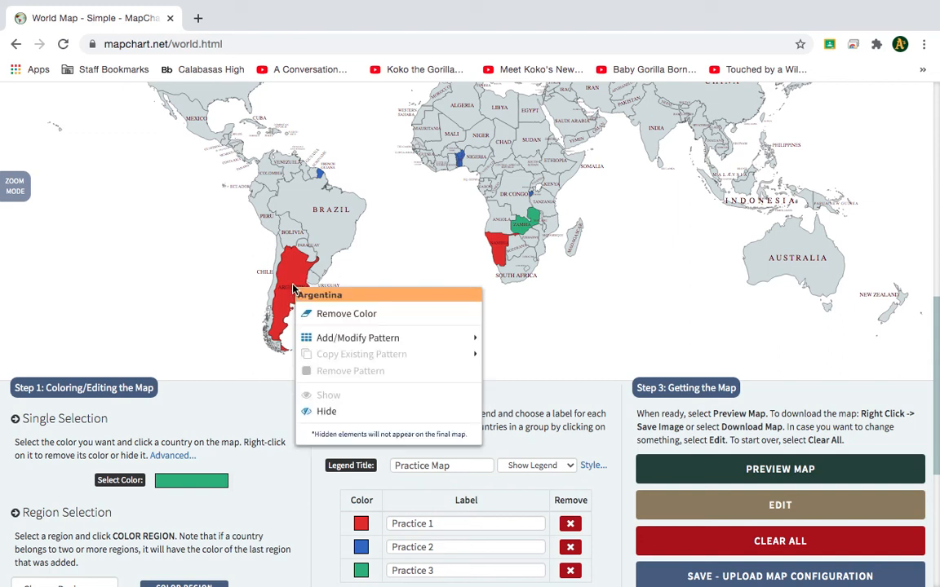
pyautogui.click(339, 317)
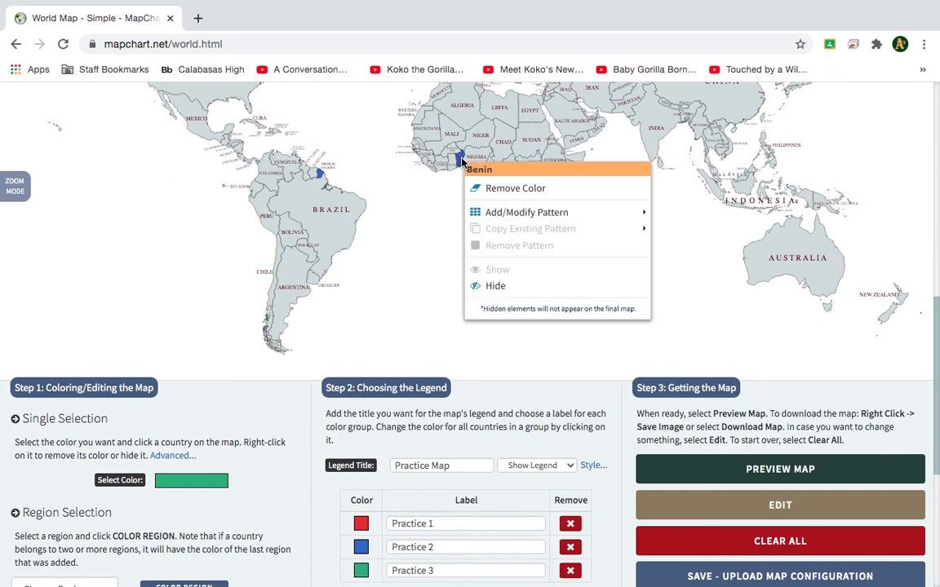
pyautogui.click(507, 189)
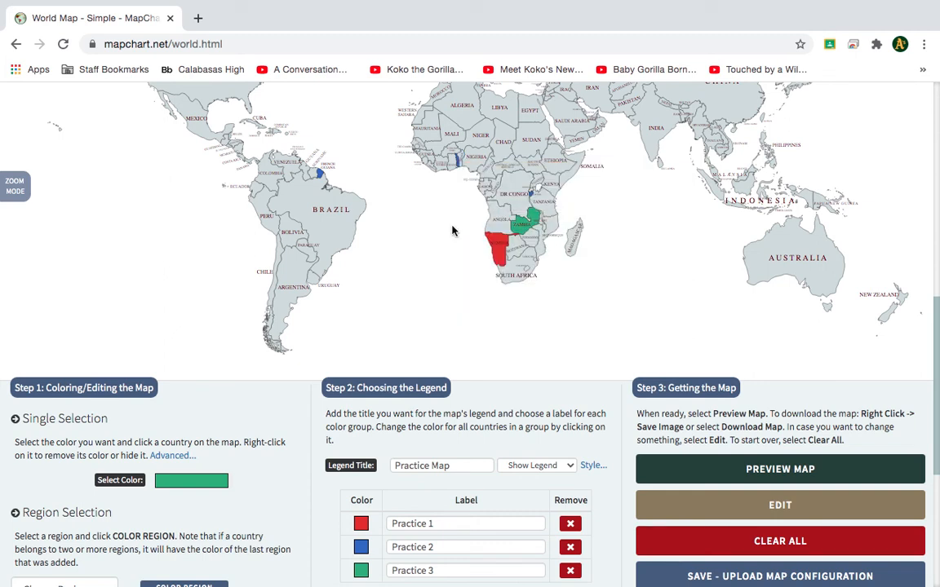
# Step: Generate the map preview and bring the finished world map with its Practice Map legend into view
pyautogui.scroll(-2, 452, 231)
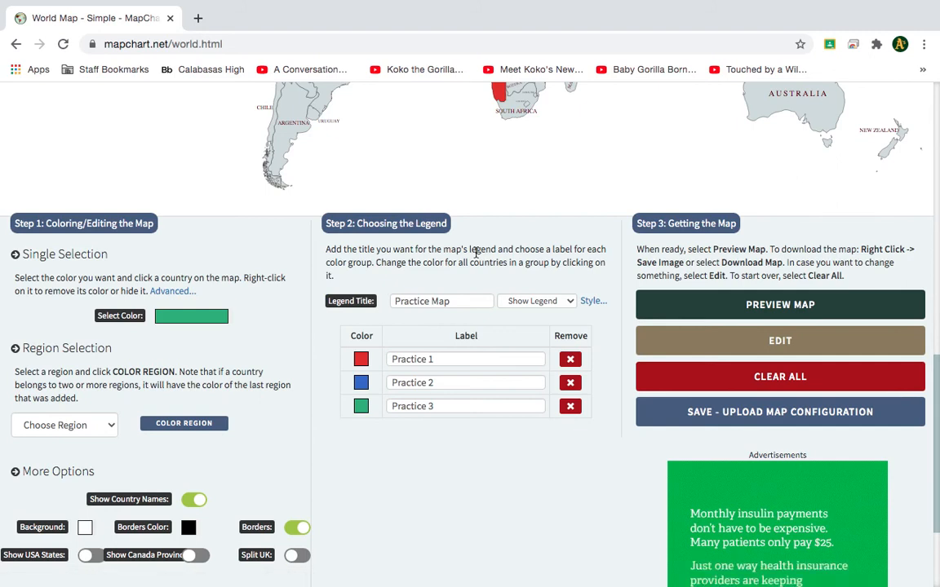
pyautogui.scroll(-1, 476, 253)
pyautogui.scroll(3, 476, 255)
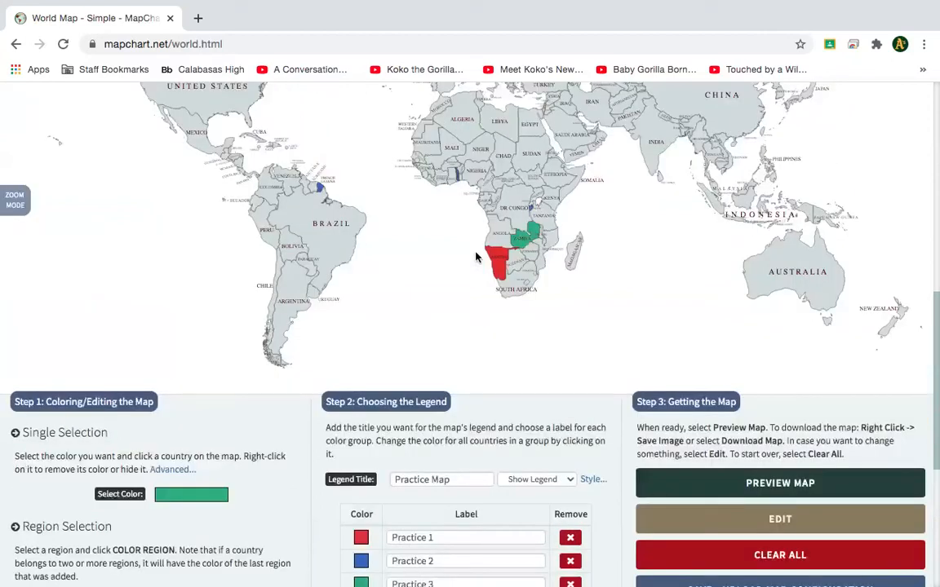
pyautogui.scroll(4, 476, 256)
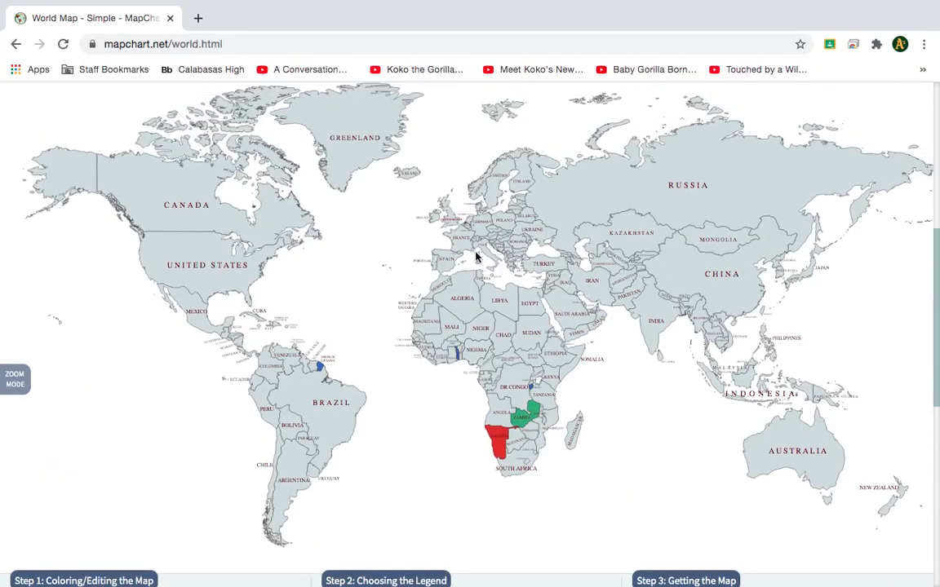
pyautogui.scroll(-5, 476, 257)
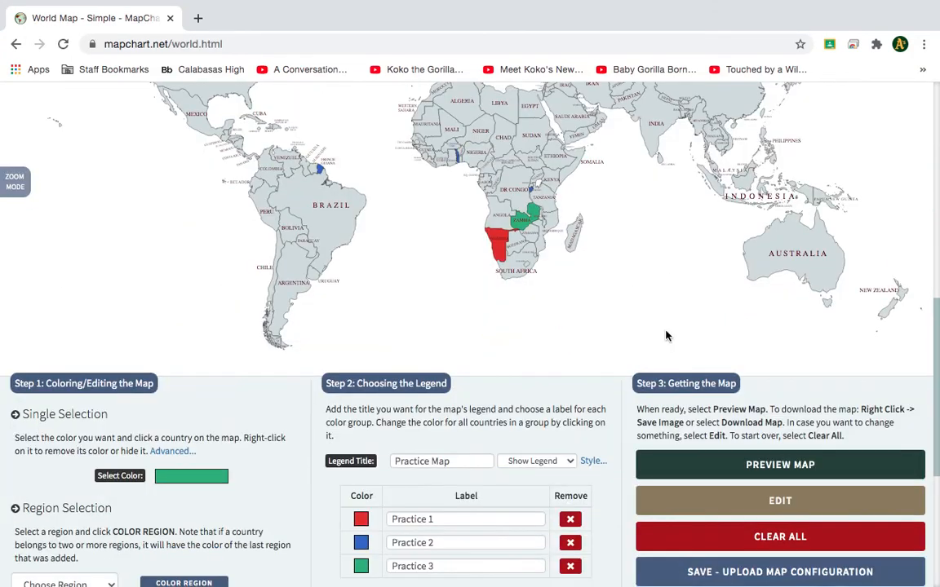
pyautogui.click(703, 461)
pyautogui.scroll(-2, 545, 389)
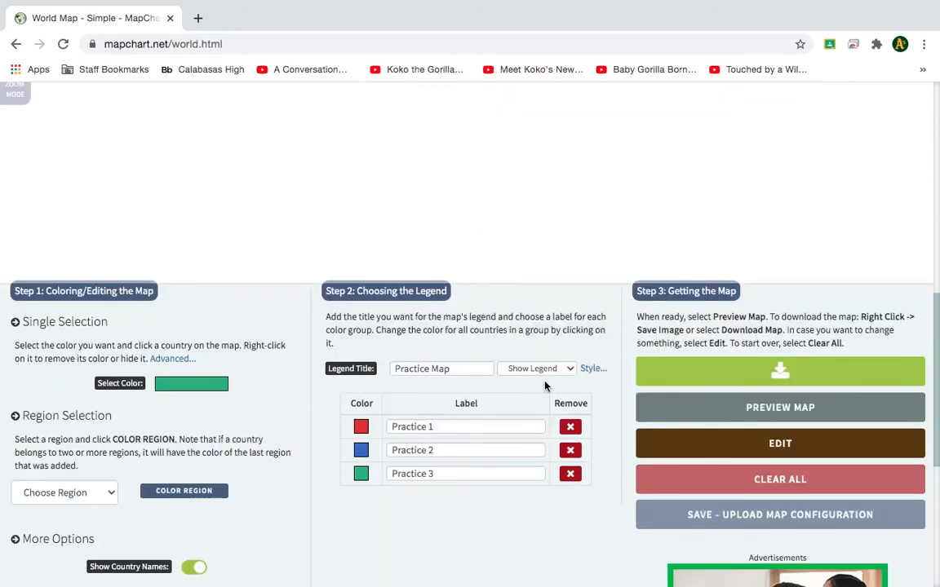
pyautogui.scroll(5, 545, 387)
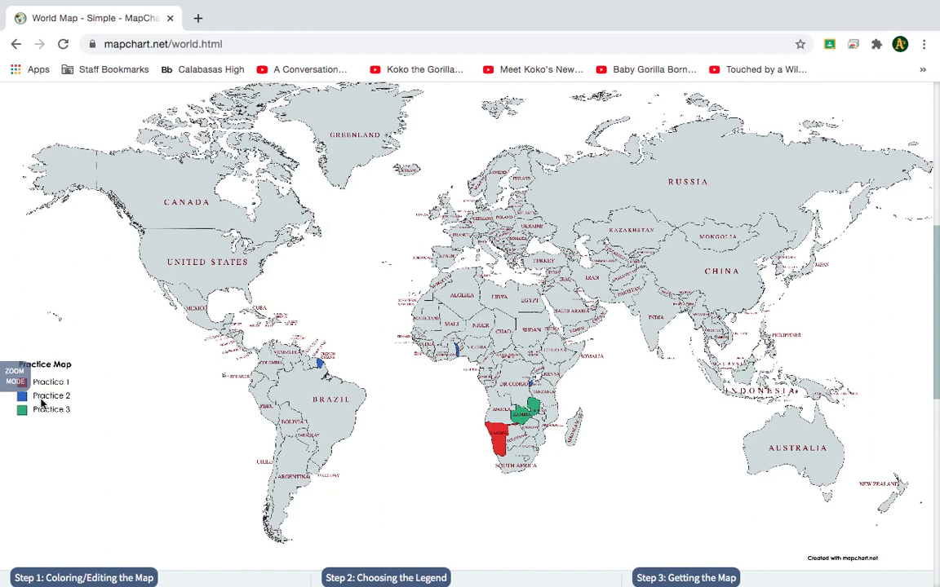
pyautogui.scroll(-1, 147, 363)
pyautogui.scroll(2, 146, 363)
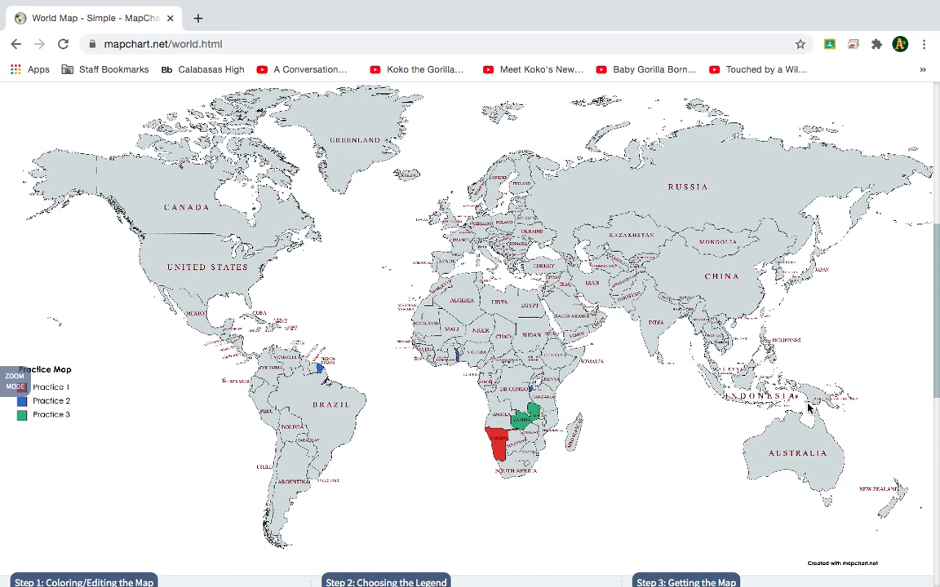
pyautogui.moveTo(713, 5)
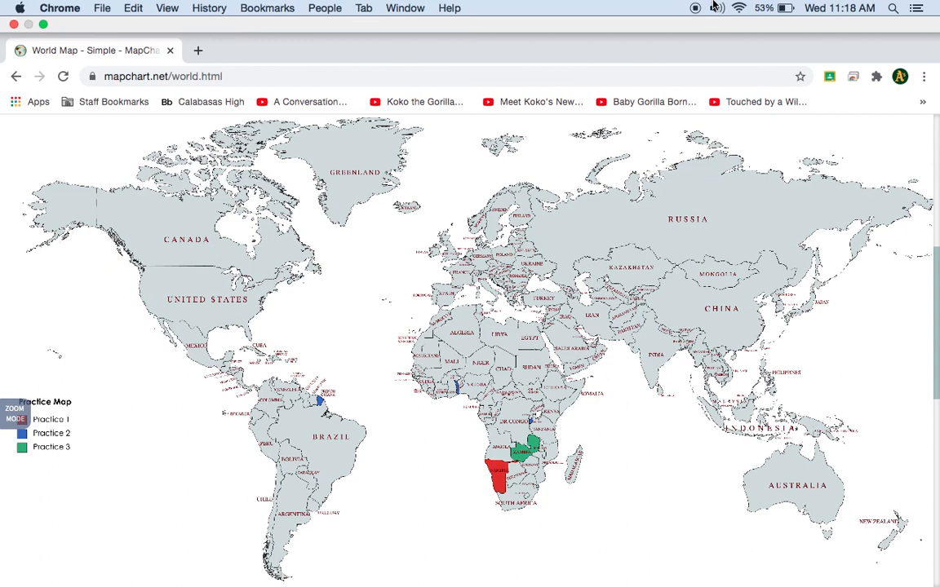